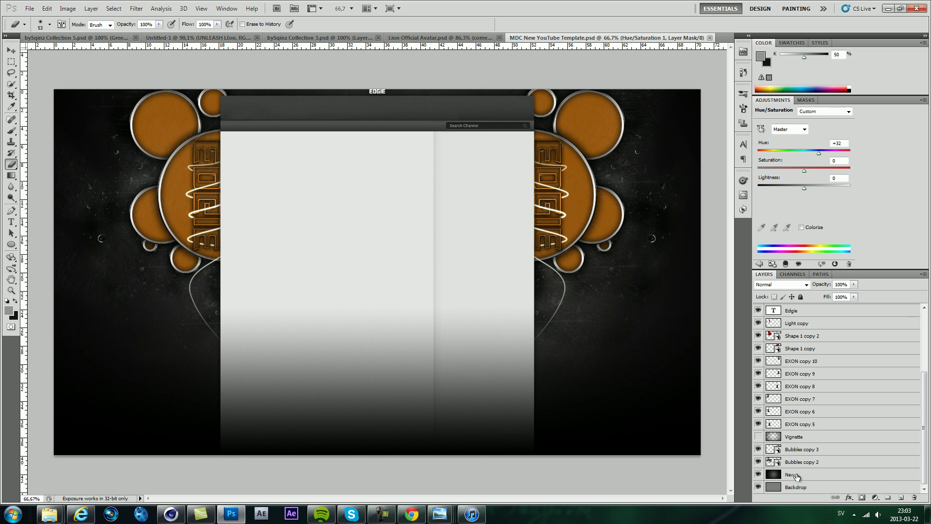
Step: Delete the EXON, Shape, Rain, Light and Edgie layers, then switch to the Lion Official Avatar document
click(800, 462)
key(ctrl+alt+z)
key(ctrl+alt+z)
key(ctrl+alt+z)
key(ctrl+alt+z)
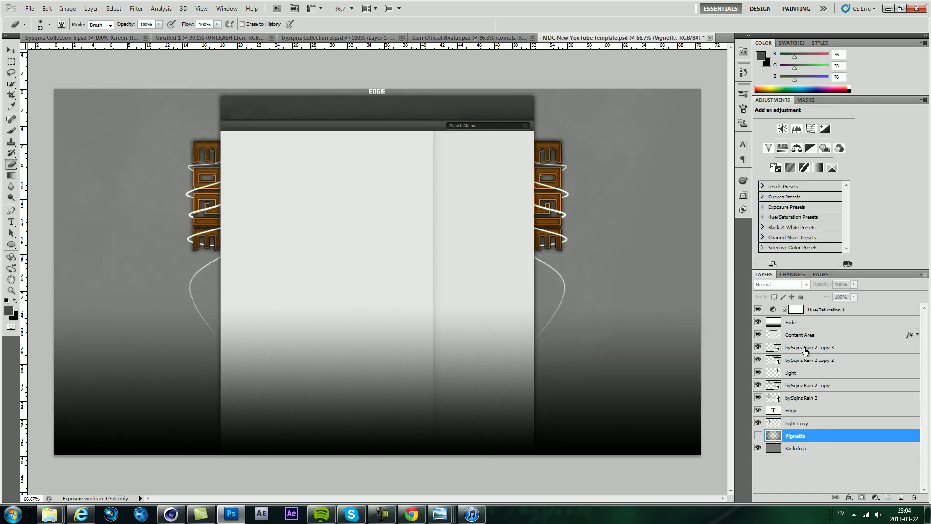
key(ctrl+alt+z)
key(ctrl+alt+z)
key(ctrl+alt+z)
key(ctrl+alt+z)
key(ctrl+alt+z)
key(ctrl+alt+z)
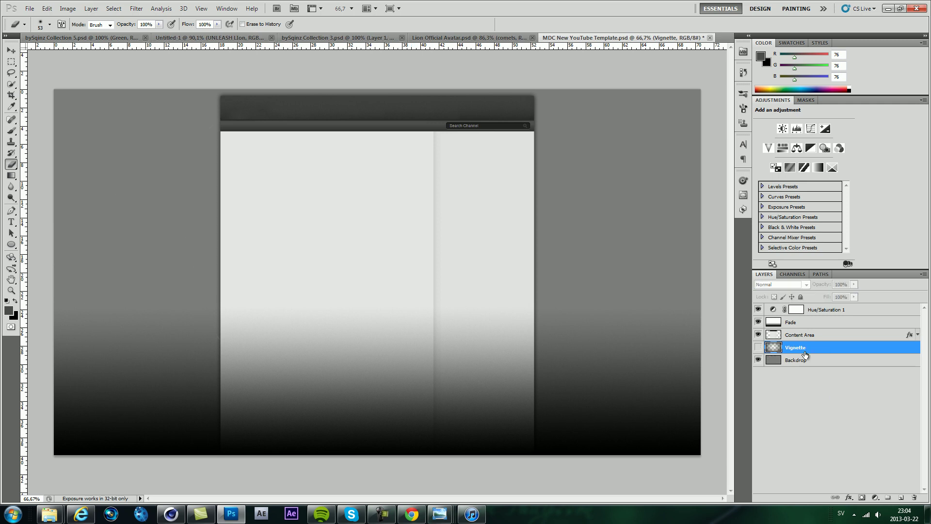
key(ctrl+alt+z)
key(ctrl+alt+z)
key(ctrl+alt+z)
key(ctrl+alt+z)
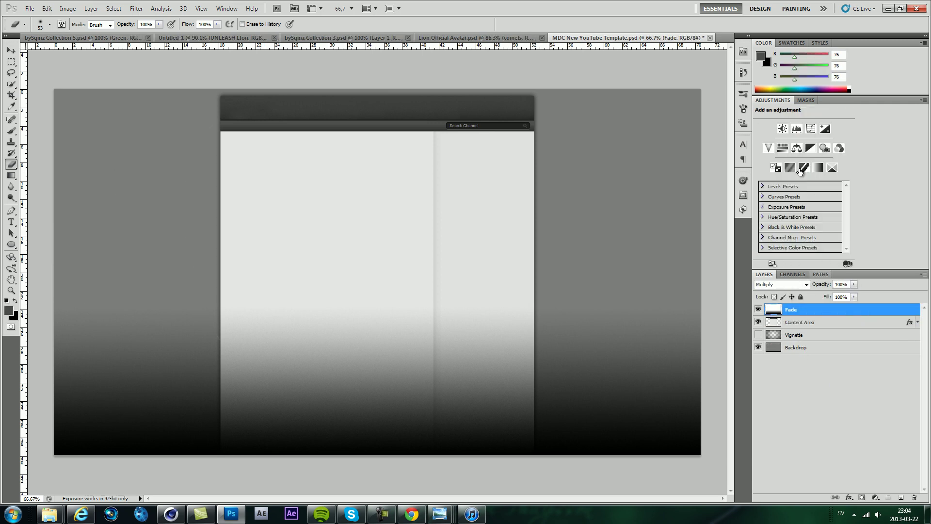
click(460, 37)
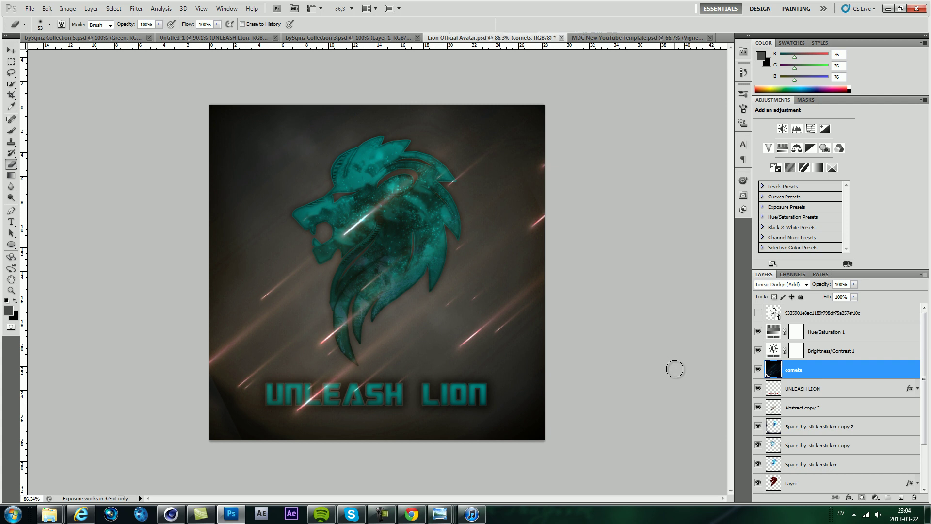
Step: Duplicate the red lion layer from the avatar into the YouTube template document
scroll(834, 388, down, 3)
click(758, 426)
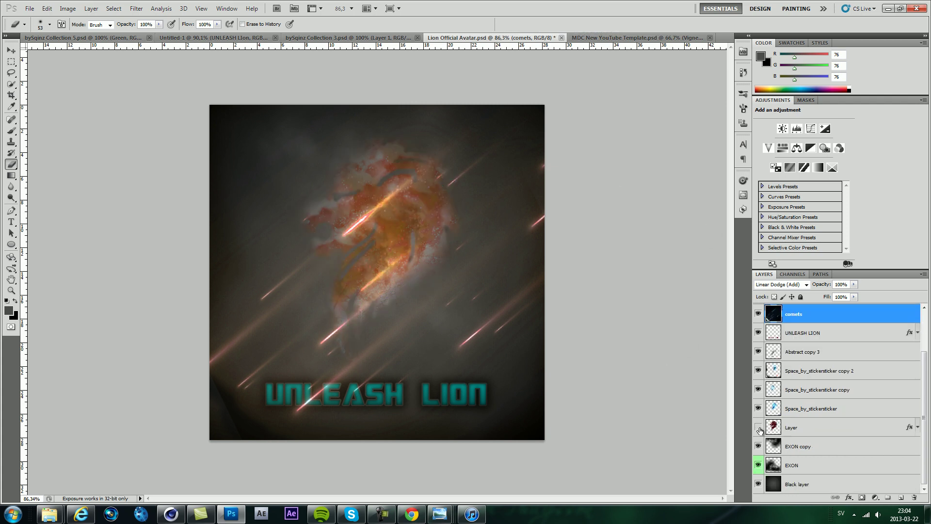
click(759, 427)
right_click(825, 435)
click(844, 232)
click(320, 144)
click(320, 196)
click(415, 112)
click(600, 41)
Step: Make a copy of the lion in the template and move it up and right
key(v)
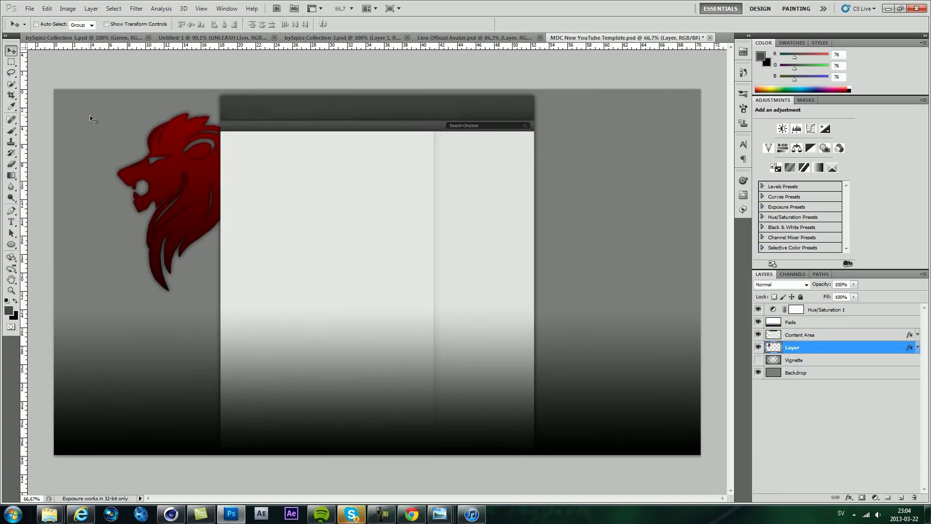
key(ctrl+j)
key(ctrl+t)
drag(211, 199, 253, 198)
key(Return)
Step: Flip the original lion horizontally and place it beside the content area's right edge
click(183, 207)
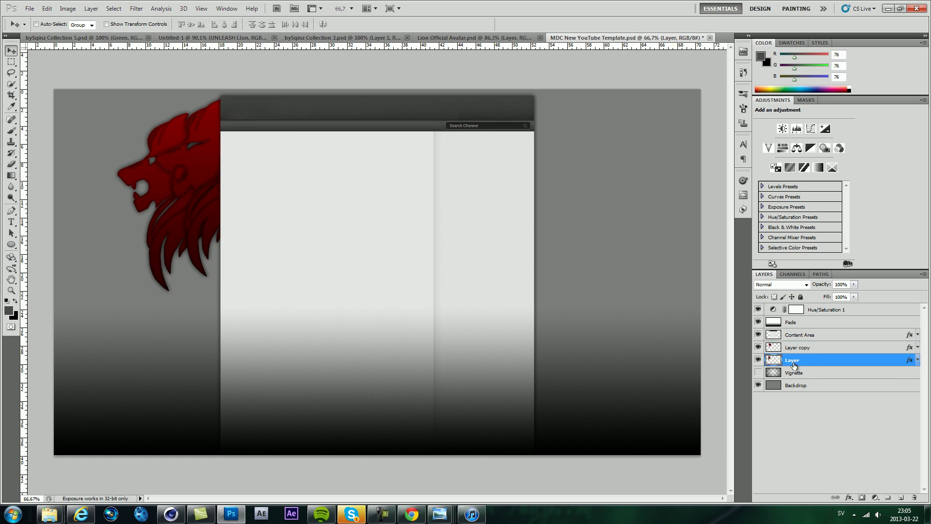
key(ctrl+t)
right_click(174, 265)
click(211, 398)
drag(224, 256, 527, 236)
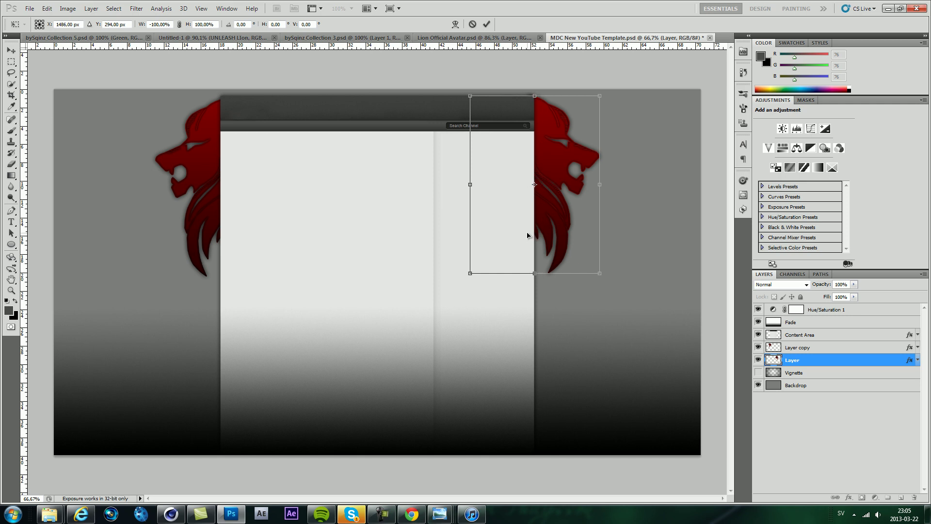
scroll(527, 235, up, 2)
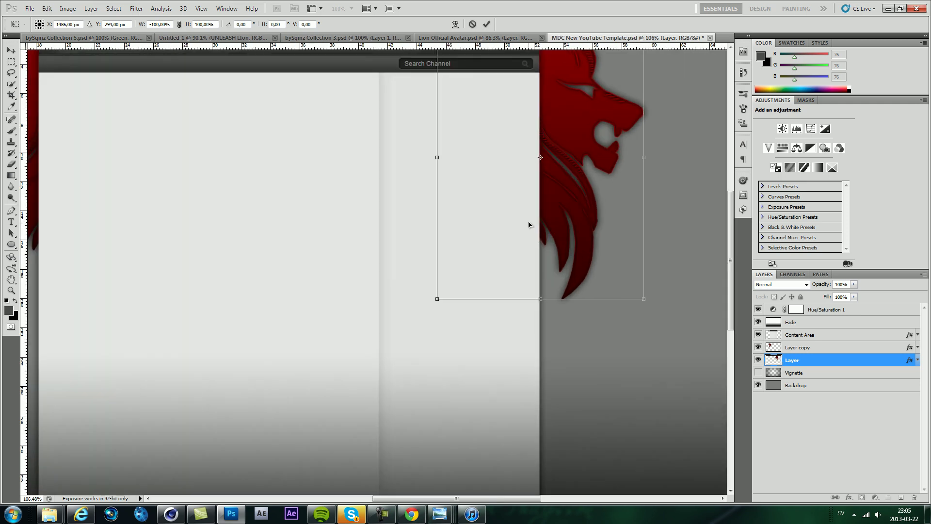
key(Return)
key(ctrl+0)
Step: Fine-tune the two lions' positions, together and individually, so they flank the content area
scroll(468, 236, down, 2)
scroll(444, 225, up, 3)
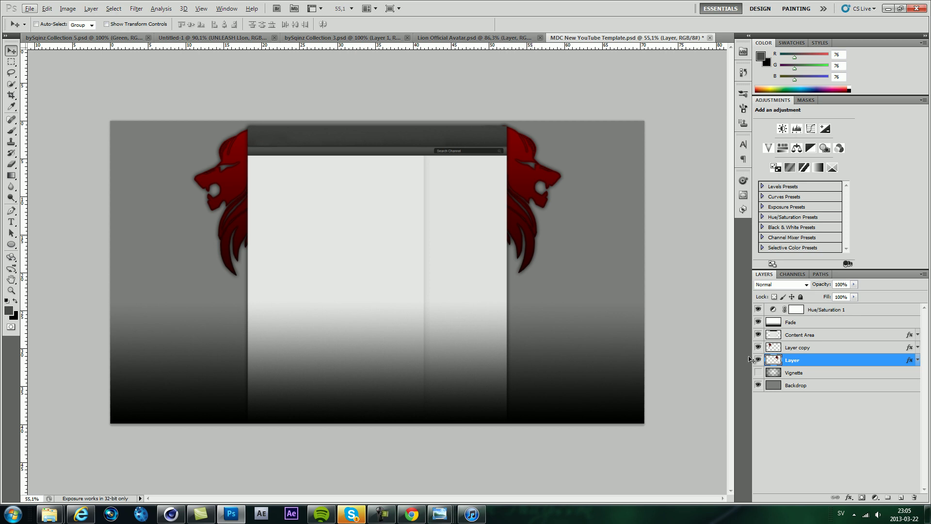
shift+click(774, 347)
key(ctrl+t)
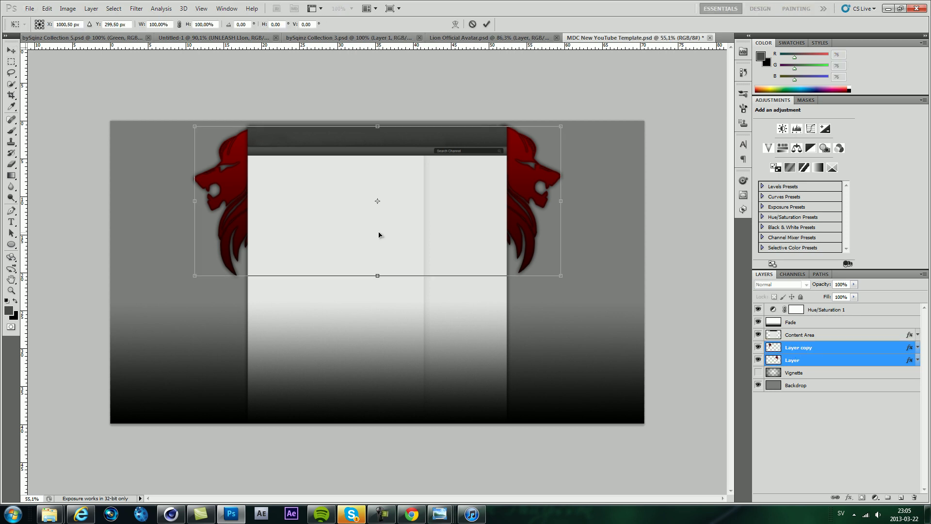
key(Return)
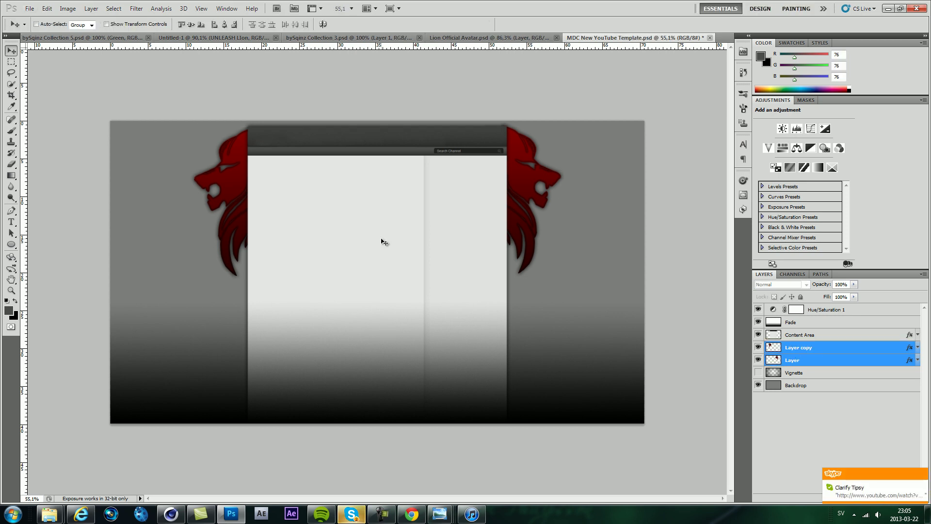
click(783, 360)
key(ctrl+t)
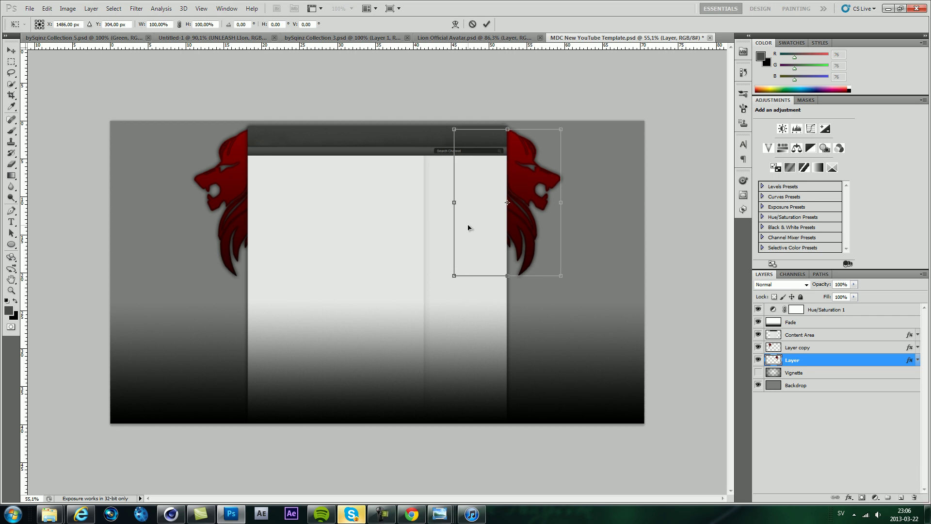
key(Return)
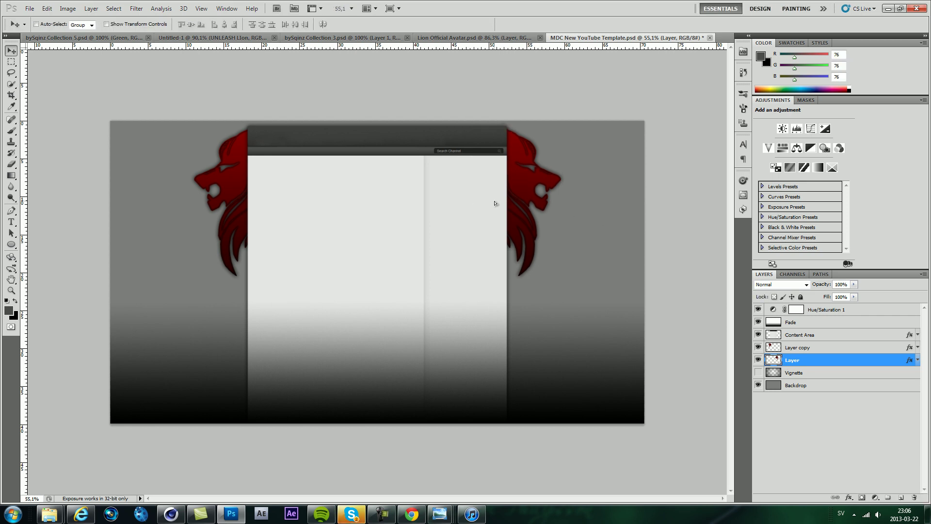
key(ctrl+minus)
key(ctrl+0)
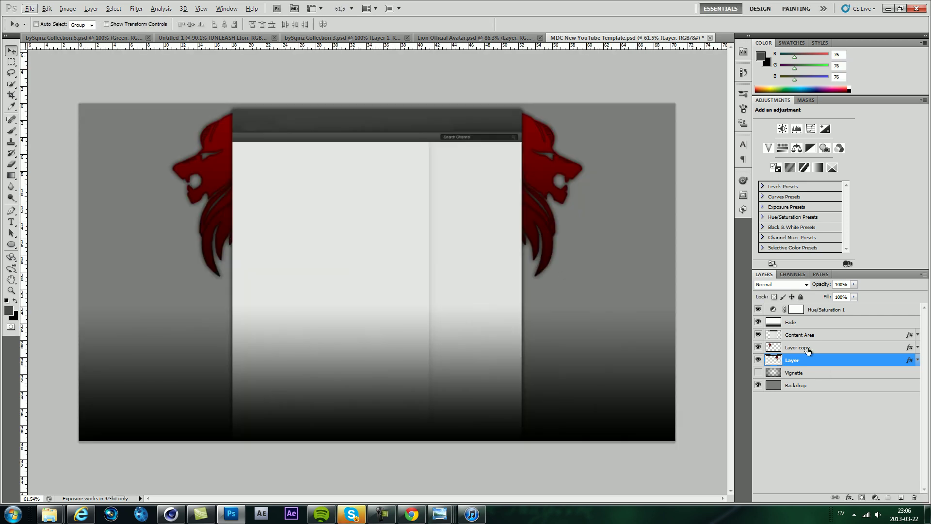
ctrl+click(807, 347)
scroll(360, 458, up, 2)
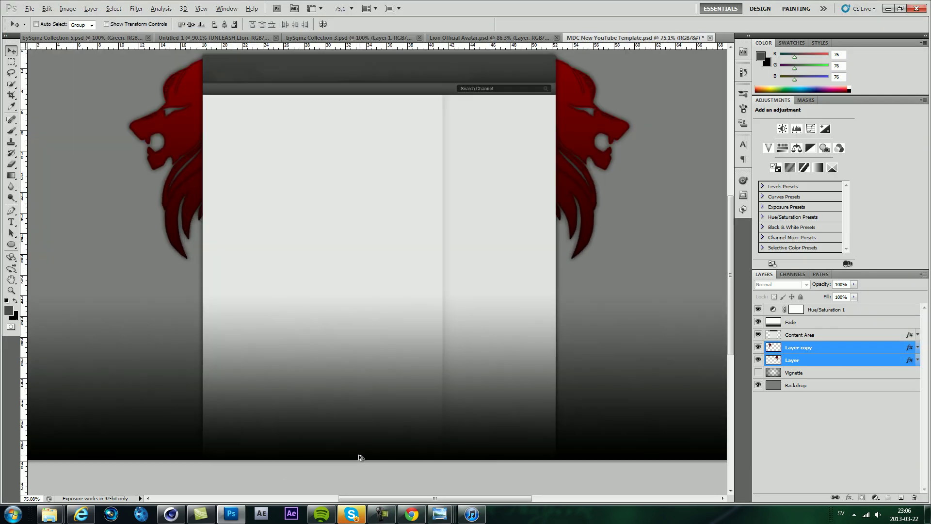
scroll(437, 447, down, 3)
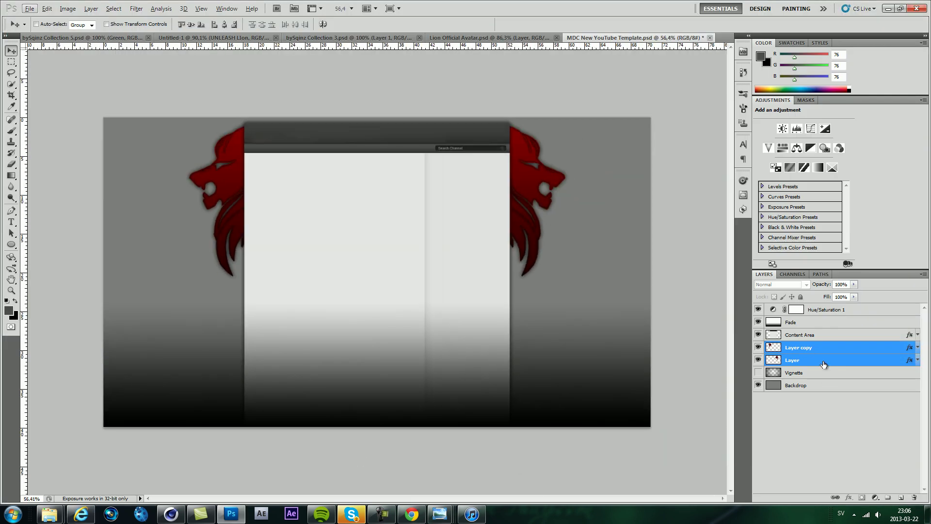
Step: In Skype, send 'Im doing it now and recording it' and 'NNAAA xD' in two chats
key(alt+Tab)
text(Im doing it now and recordi)
text(ng it)
key(Return)
key(ctrl+Tab)
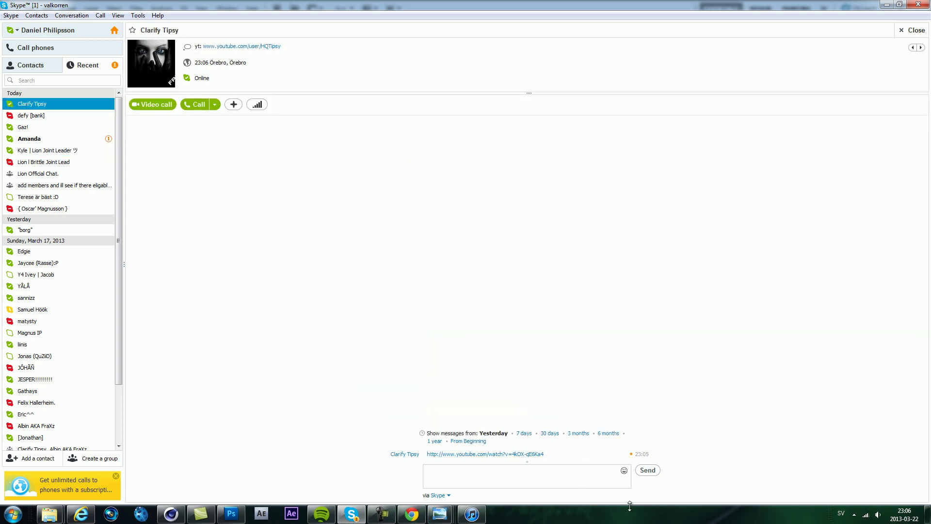
text(NNAAA xD)
key(Return)
Step: Send 'det är skit kul att designa bil', reply to the team leader, then return to Photoshop
key(ctrl+Tab)
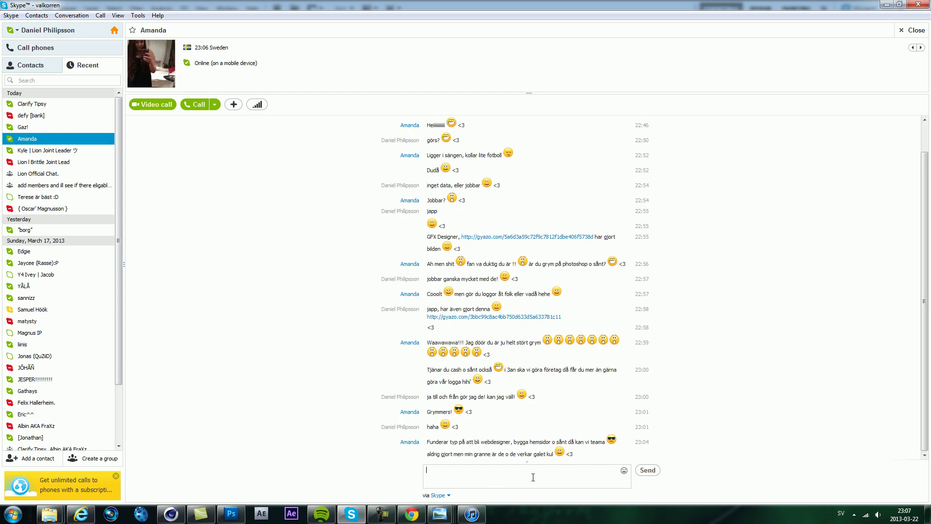
text(det är skit kul att designa bil)
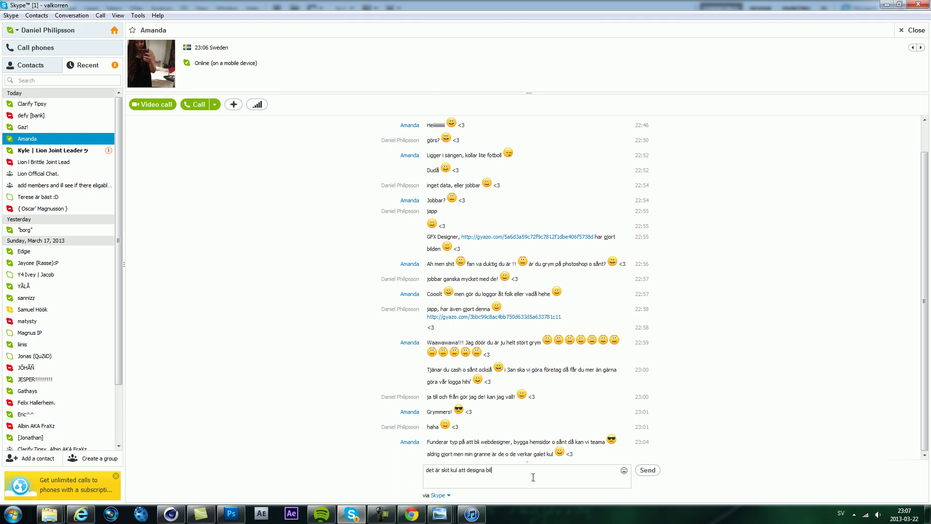
key(Return)
key(ctrl+Tab)
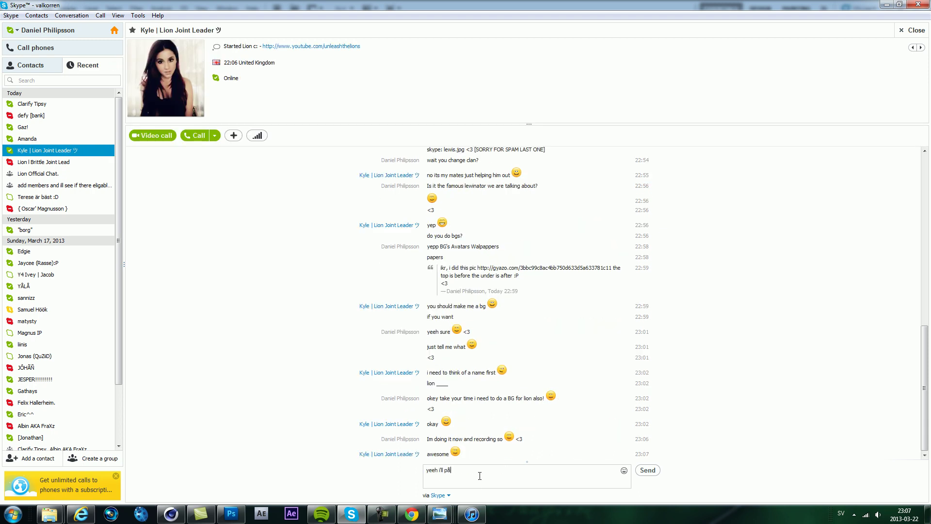
key(Return)
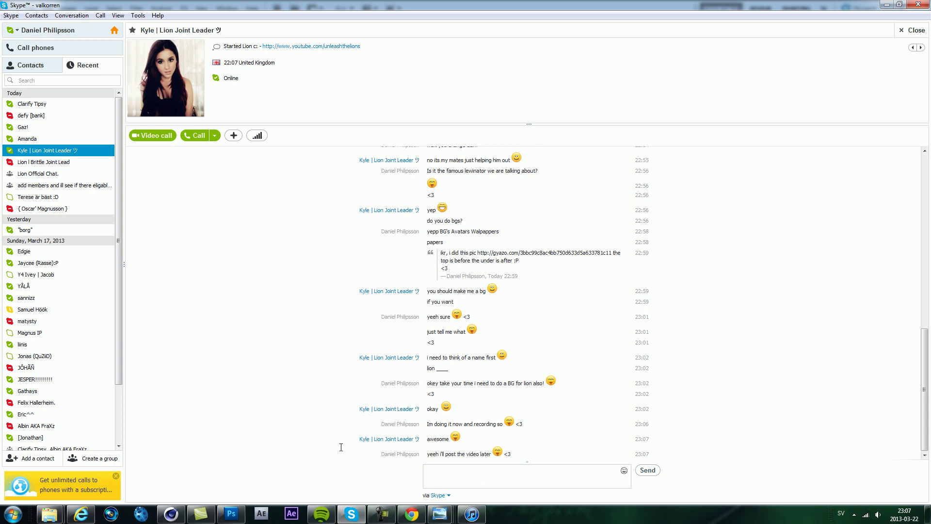
click(239, 519)
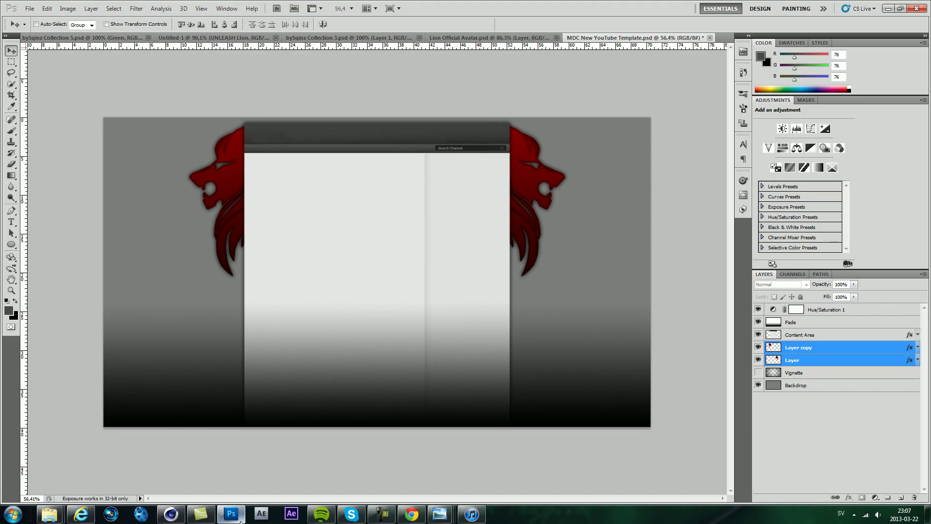
Step: Fill the Backdrop layer with black (000000)
click(809, 391)
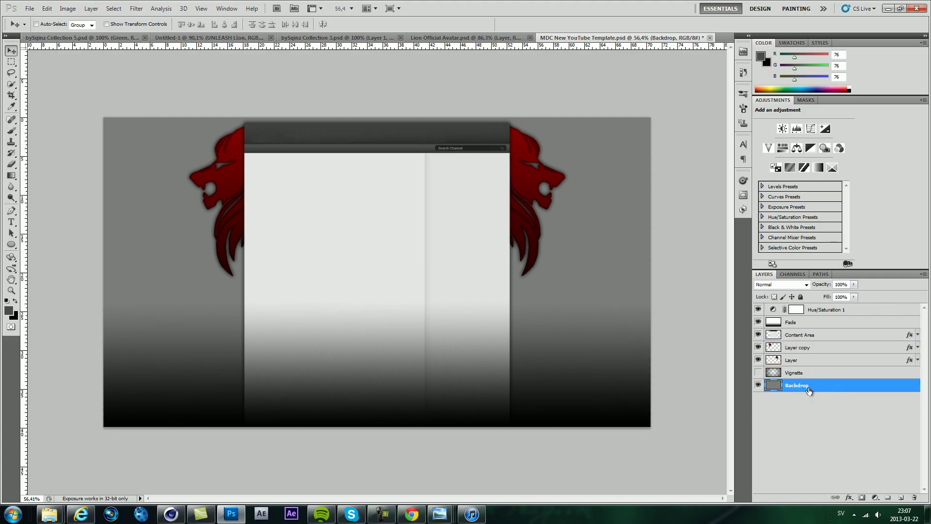
click(8, 311)
double_click(370, 223)
text(000000)
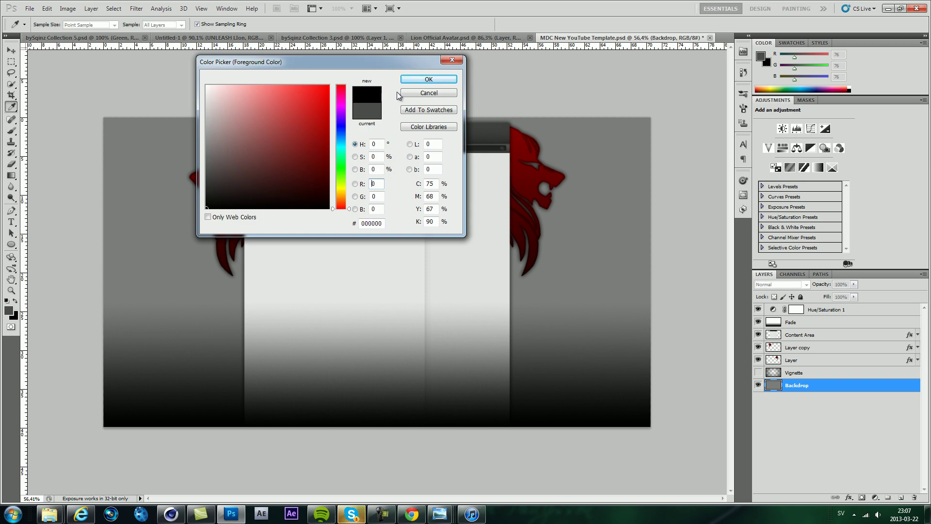
click(416, 81)
key(alt+BackSpace)
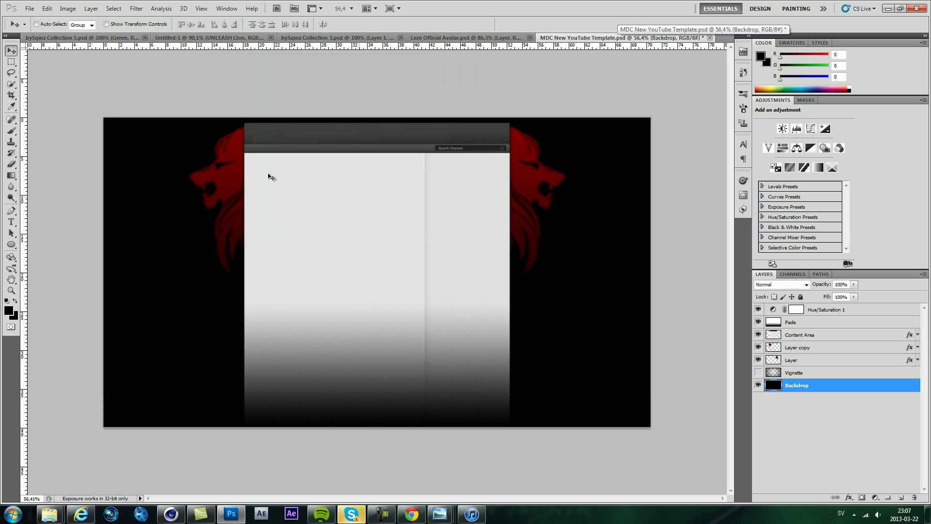
Step: Select both lion layers and nudge them a few pixels right with Free Transform
click(801, 360)
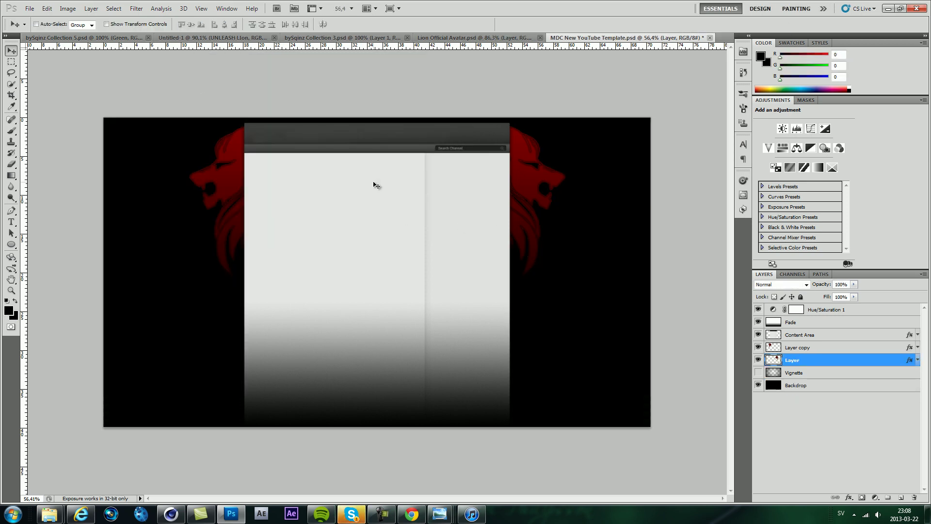
shift+click(796, 348)
key(ctrl+t)
key(ctrl+0)
scroll(368, 260, up, 3)
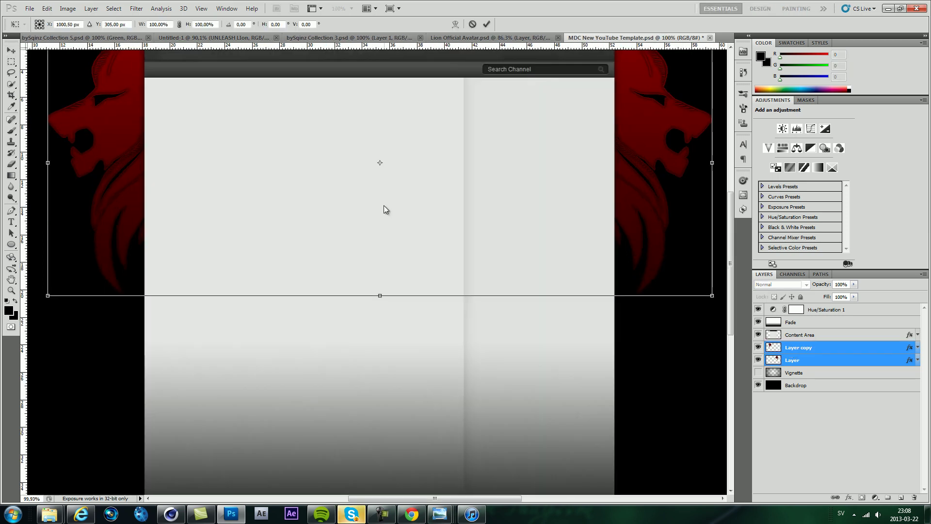
scroll(384, 208, up, 1)
drag(406, 364, 408, 364)
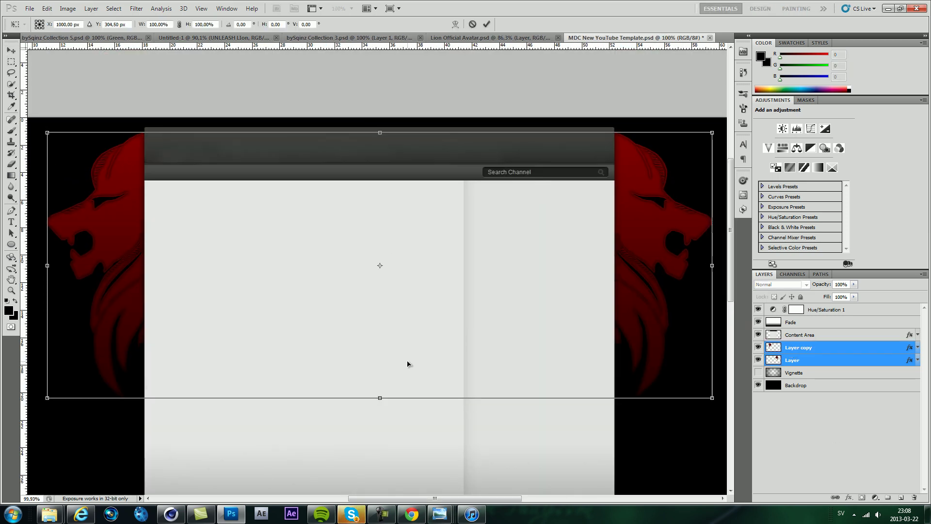
drag(380, 281, 384, 283)
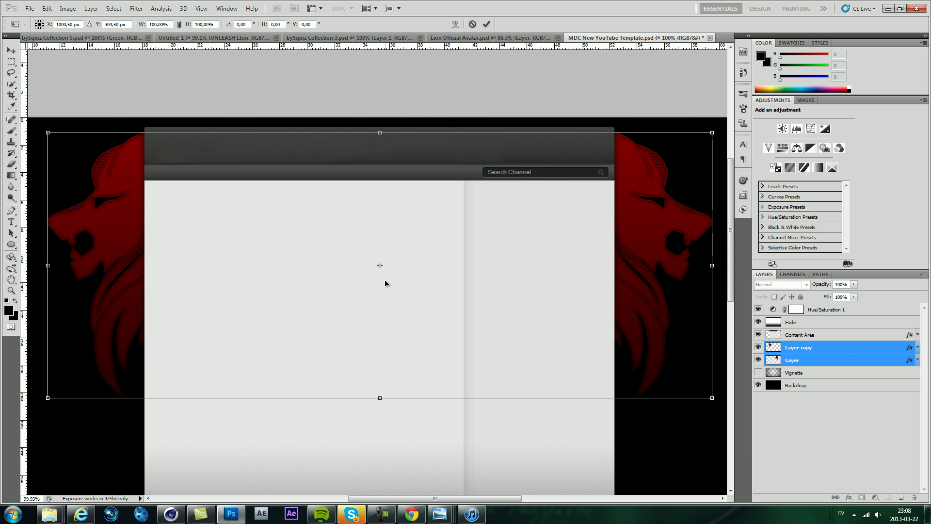
key(Return)
scroll(376, 297, down, 3)
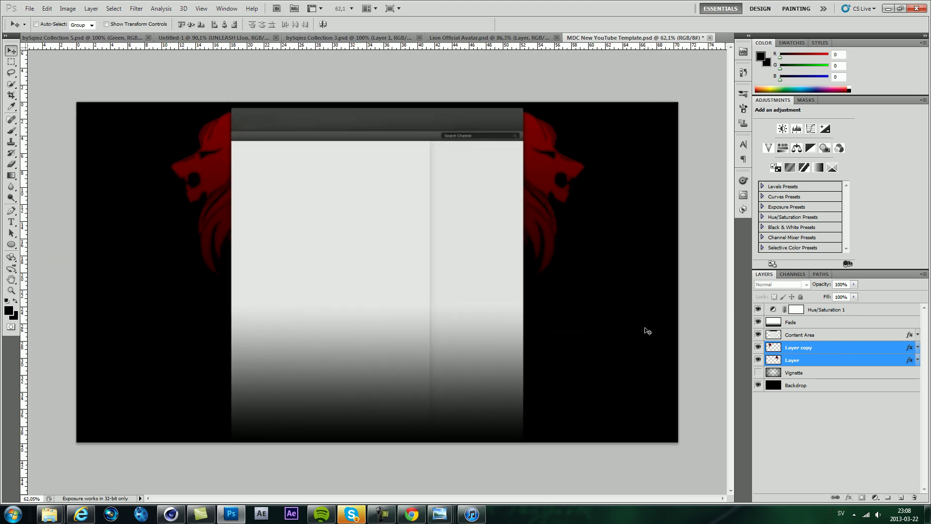
mouse_move(49, 514)
click(59, 461)
click(595, 158)
drag(595, 158, 558, 204)
click(806, 285)
click(772, 353)
drag(587, 268, 586, 259)
scroll(596, 202, down, 2)
drag(272, 328, 206, 361)
drag(383, 322, 353, 322)
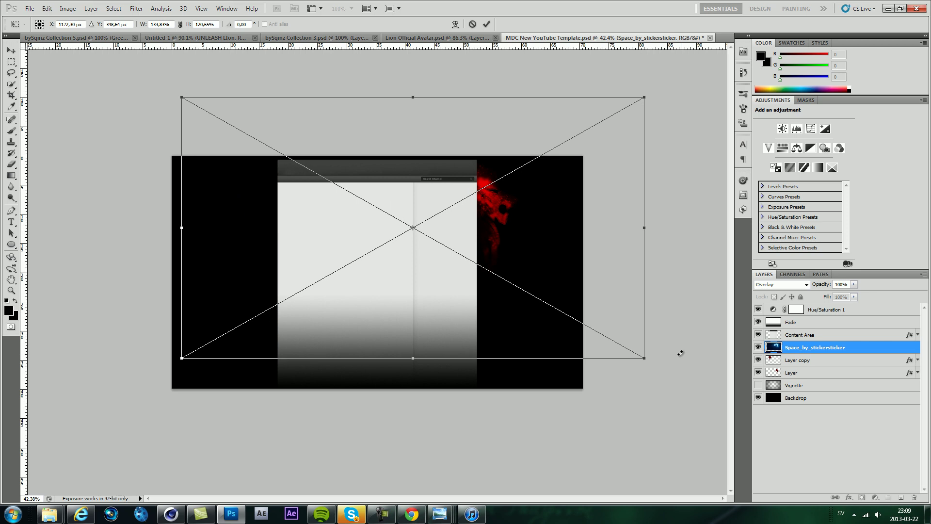
scroll(584, 263, up, 4)
drag(595, 210, 605, 206)
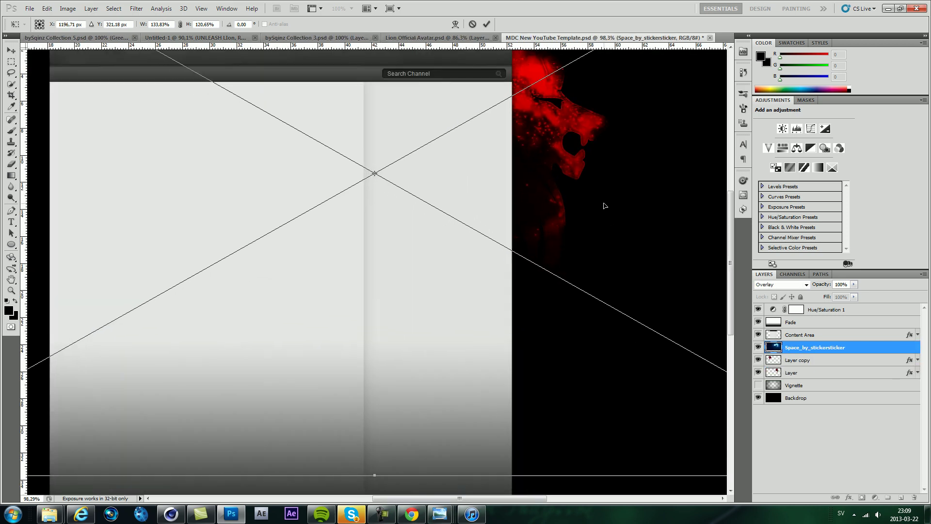
key(Escape)
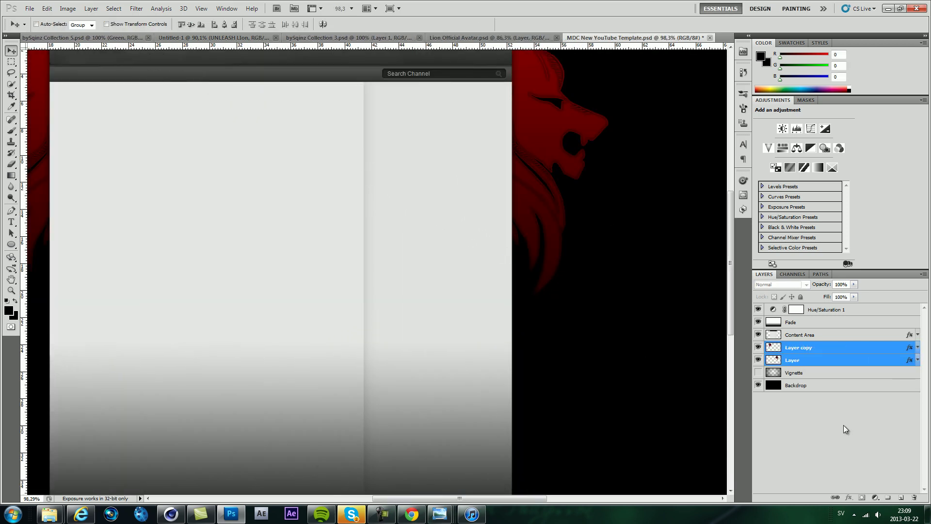
click(843, 409)
mouse_move(48, 514)
click(62, 465)
drag(590, 145, 421, 372)
click(781, 284)
click(781, 154)
scroll(433, 417, down, 3)
drag(250, 343, 67, 415)
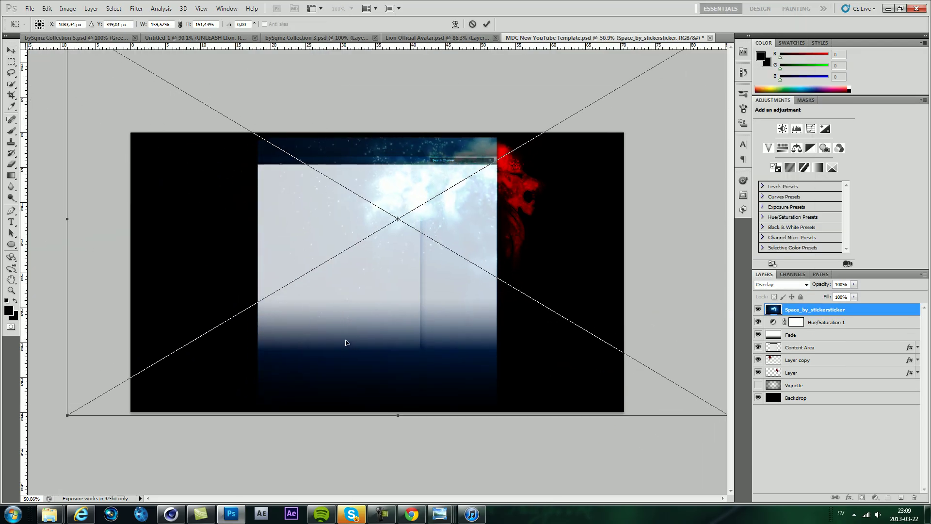
scroll(630, 401, down, 2)
drag(631, 402, 471, 430)
drag(421, 366, 426, 384)
scroll(481, 270, up, 1)
scroll(481, 269, up, 7)
scroll(729, 241, down, 7)
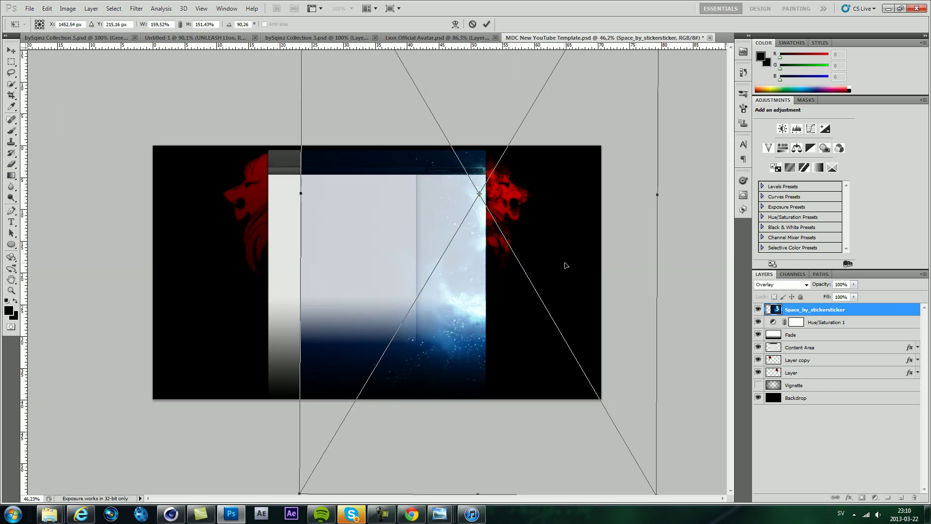
key(Escape)
scroll(479, 343, down, 1)
click(352, 515)
click(65, 141)
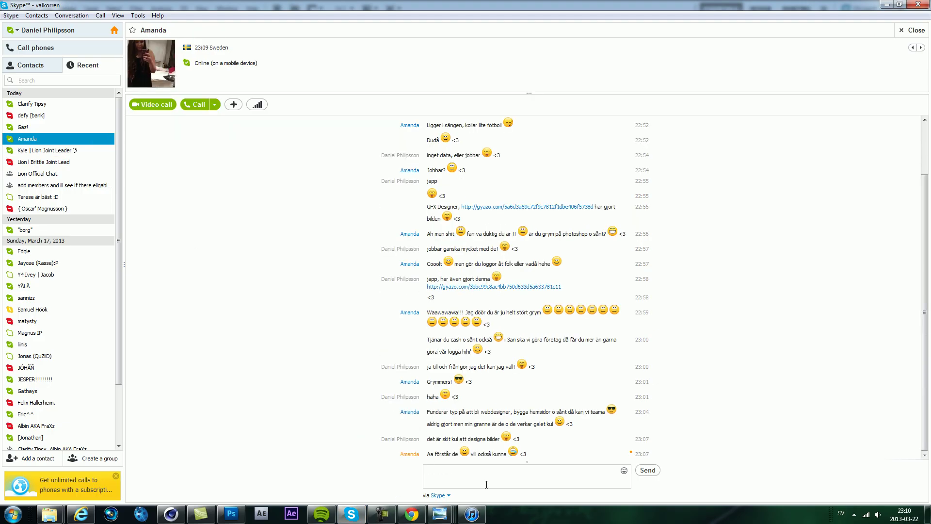
text(lätt :) <3)
key(Return)
click(45, 149)
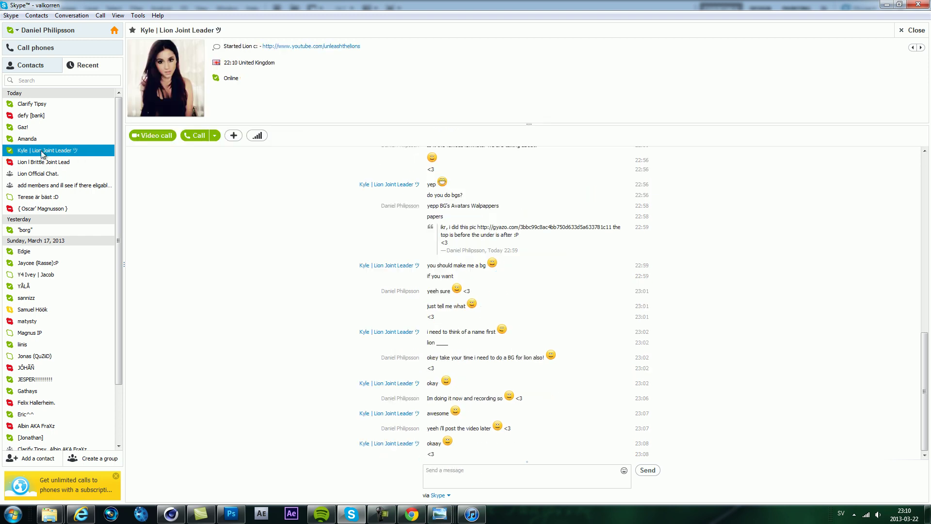
click(231, 515)
scroll(405, 249, up, 1)
Step: Hide the lions and Content Area, and set the foreground to dark grey (RGB 66)
drag(758, 360, 759, 336)
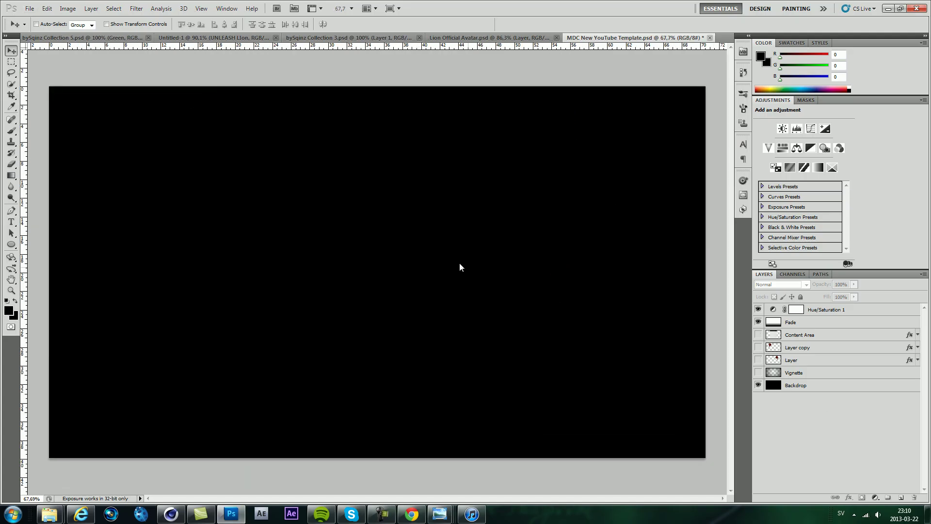
click(9, 311)
click(210, 179)
click(427, 77)
Step: Drag a radial grey-to-black gradient across the Backdrop layer
click(11, 211)
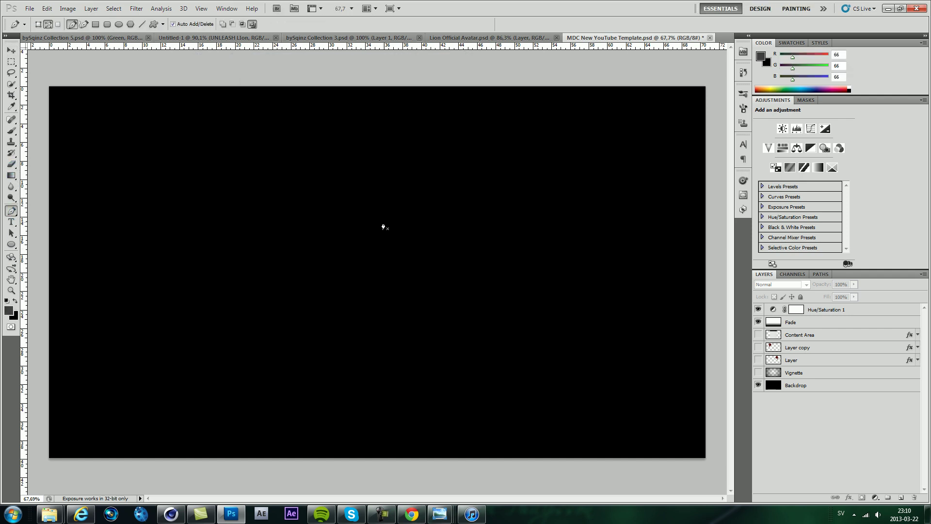
drag(375, 259, 644, 393)
key(ctrl+z)
key(g)
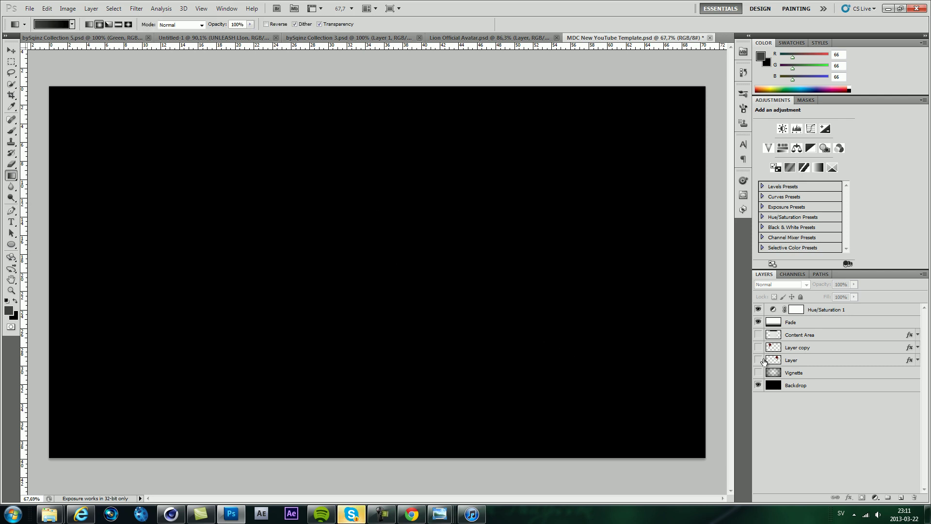
key(alt+comma)
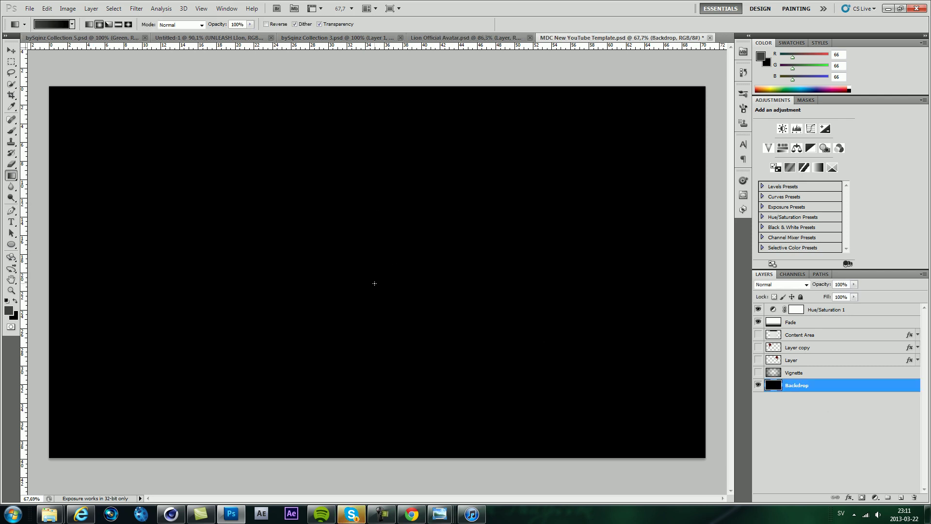
drag(103, 132, 51, 83)
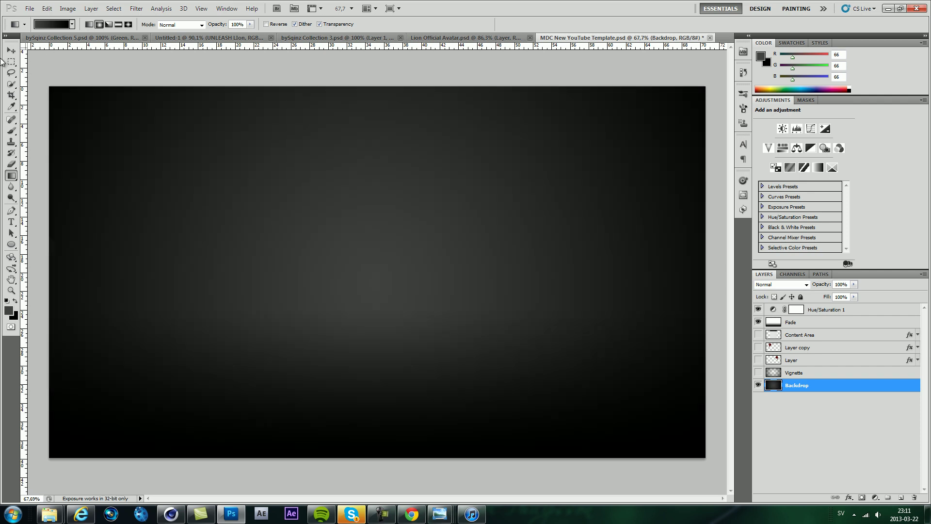
key(alt)
Step: Turn the Vignette, both lion layers and the Content Area back on
click(758, 373)
click(758, 360)
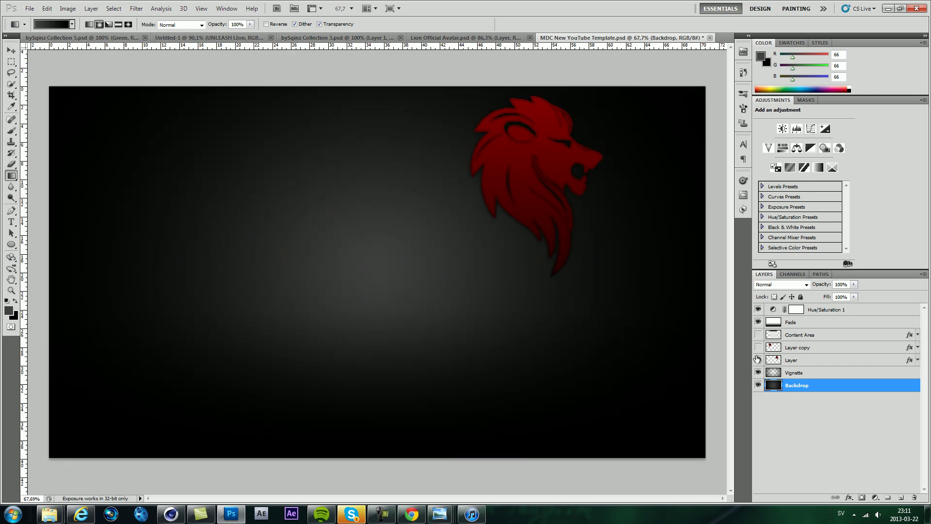
click(758, 360)
click(758, 347)
click(758, 360)
click(758, 335)
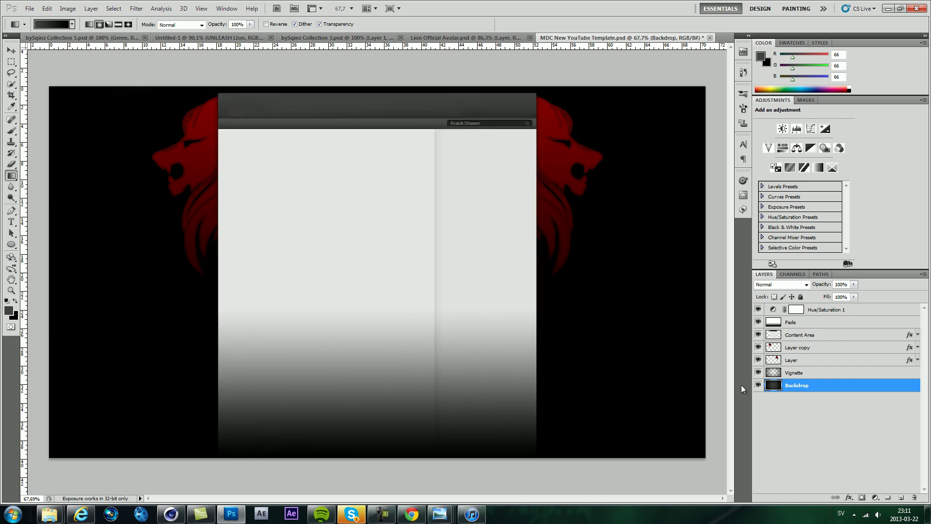
scroll(491, 306, down, 3)
scroll(490, 306, up, 1)
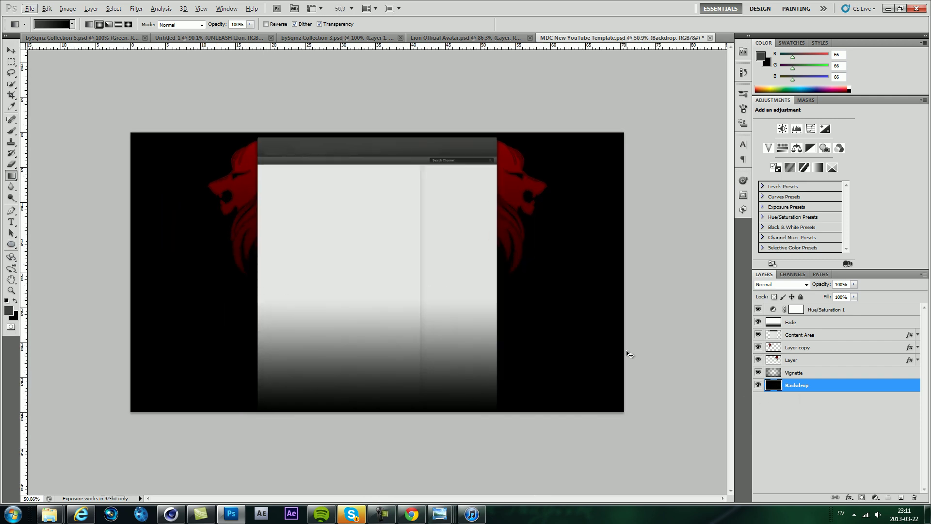
Step: Create a new layer named Light and set the foreground colour to white
key(ctrl+shift+n)
text(Light)
key(Return)
click(767, 55)
key(Return)
click(767, 55)
click(426, 79)
Step: Paint a soft white glow behind the content area with a 1242 px brush
key(b)
click(40, 24)
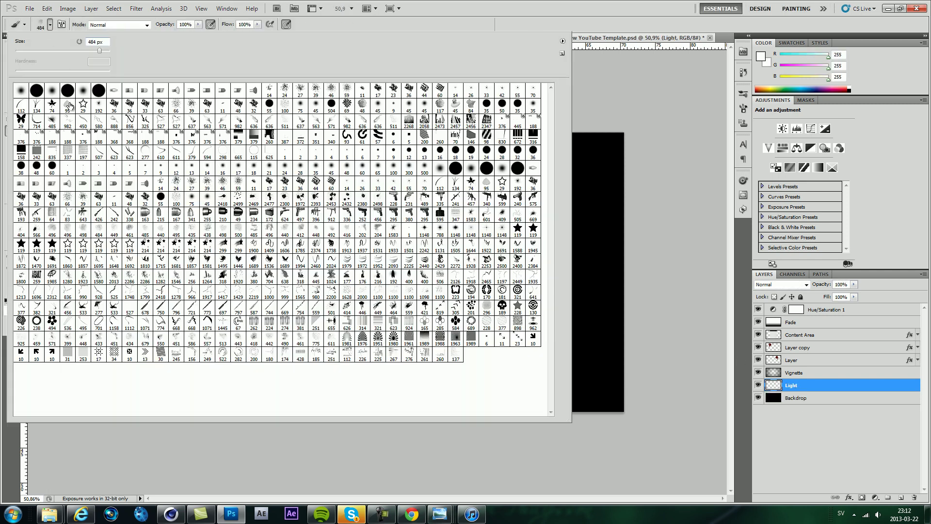
drag(103, 52, 104, 52)
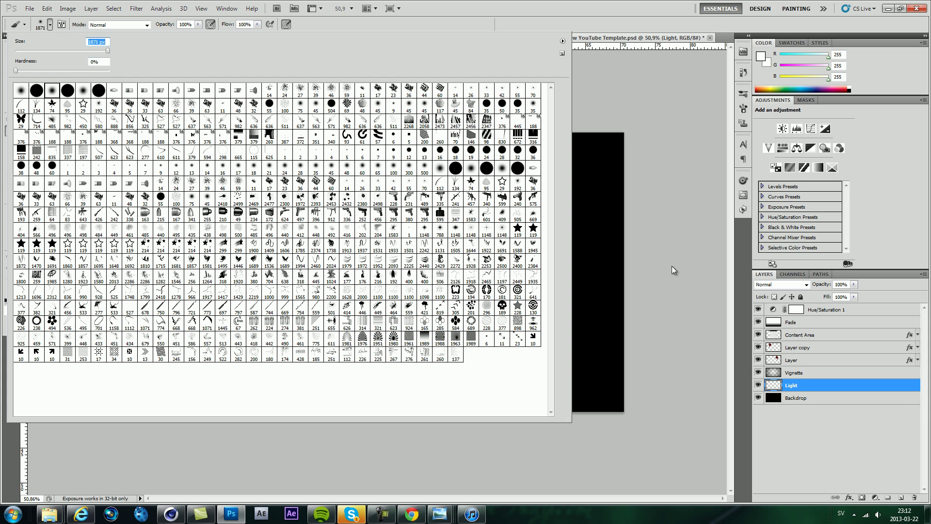
drag(108, 51, 105, 52)
key(Return)
drag(377, 264, 379, 264)
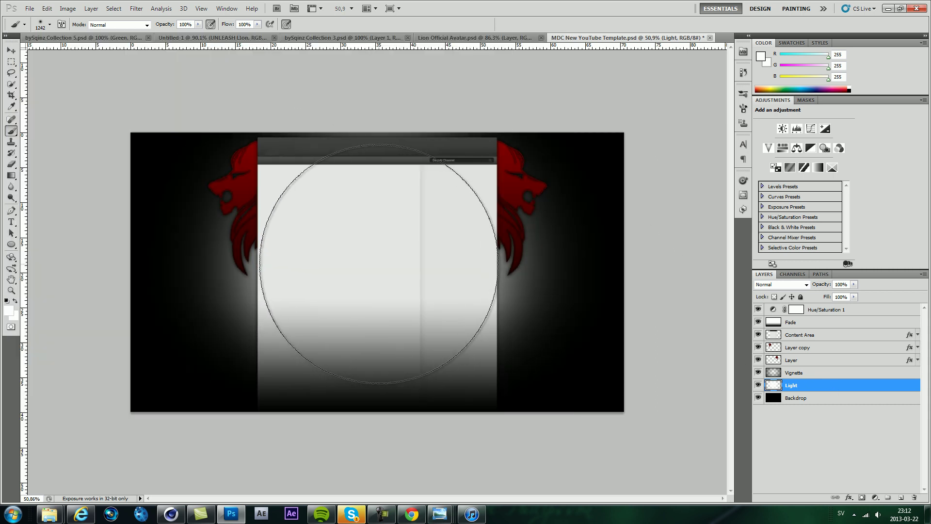
scroll(384, 327, down, 3)
scroll(329, 283, up, 4)
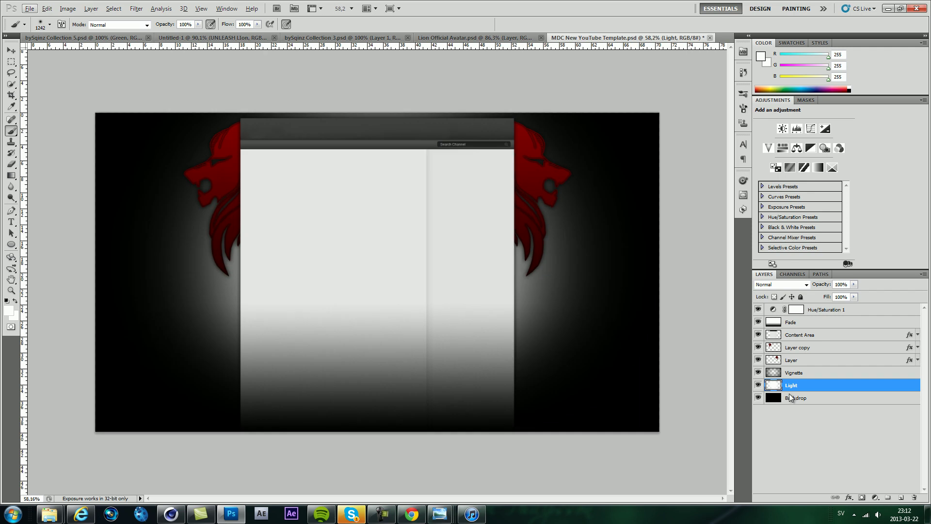
Step: Move the white light glow upward behind the lions
click(11, 50)
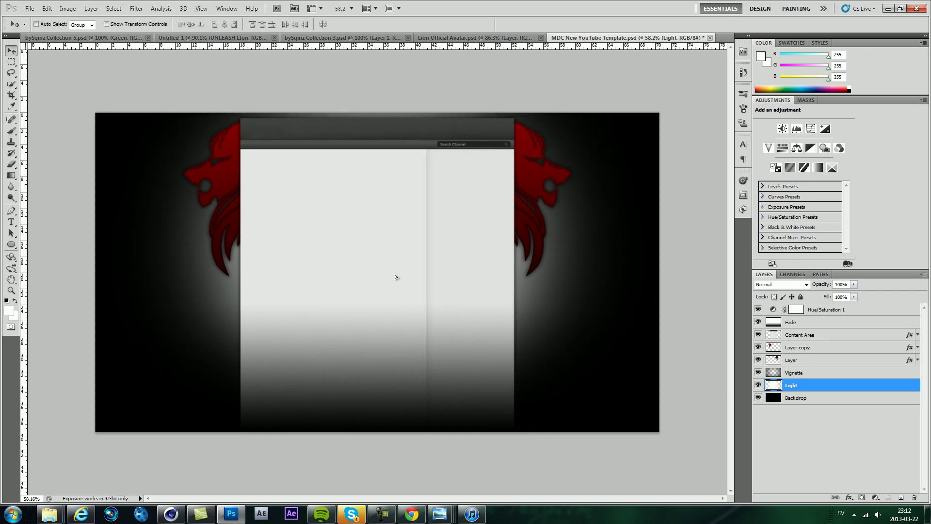
drag(395, 286, 396, 221)
scroll(399, 220, down, 2)
scroll(400, 254, up, 3)
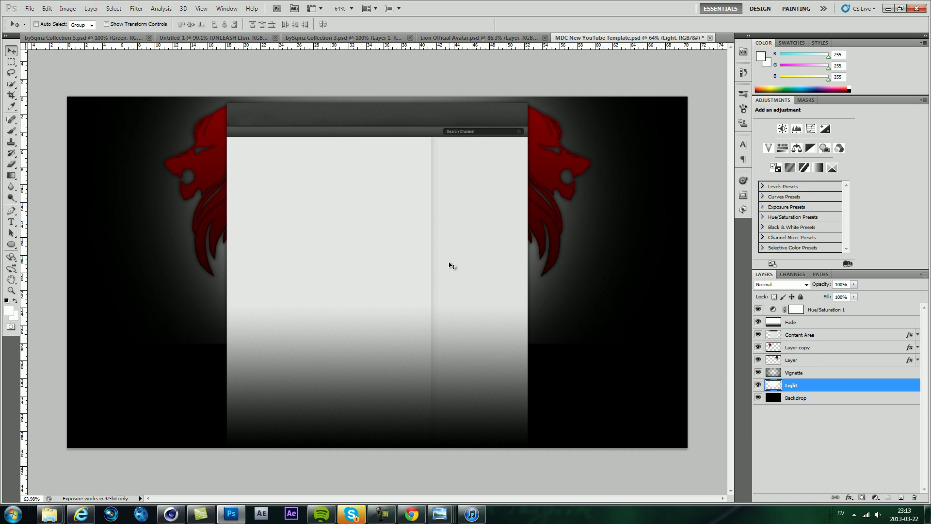
scroll(445, 264, up, 1)
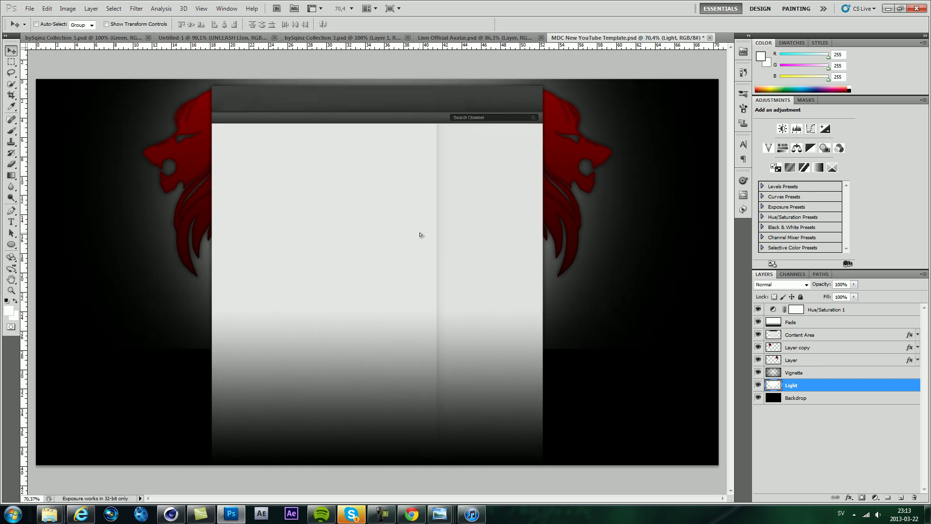
scroll(391, 257, down, 5)
scroll(341, 241, up, 3)
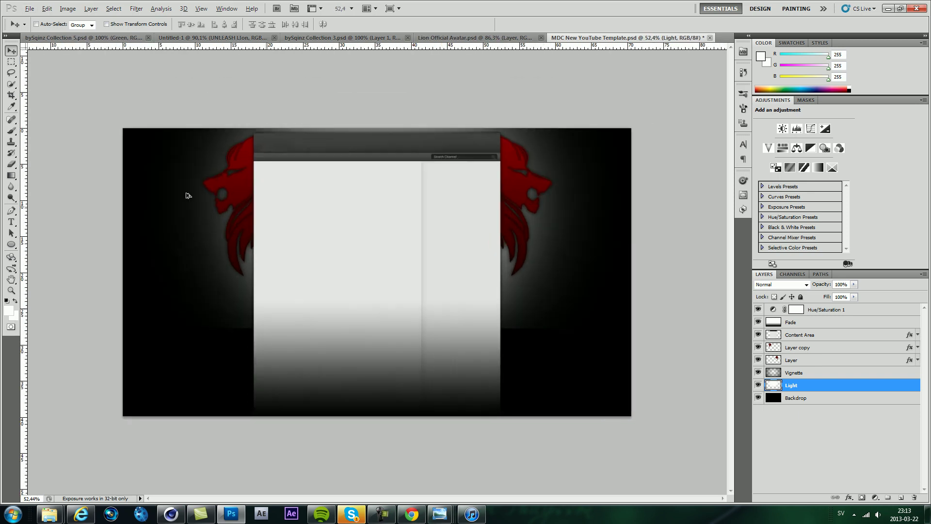
Step: Add the title text UNLEASH THE LION on the canvas at 12 pt
click(11, 221)
click(420, 296)
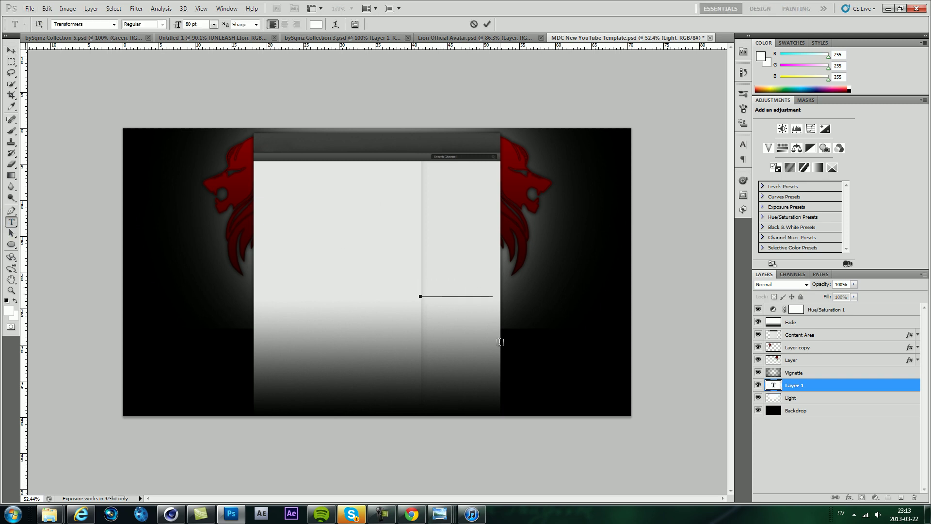
text(ON)
key(ctrl+a)
click(213, 24)
click(208, 100)
key(ctrl+Return)
key(v)
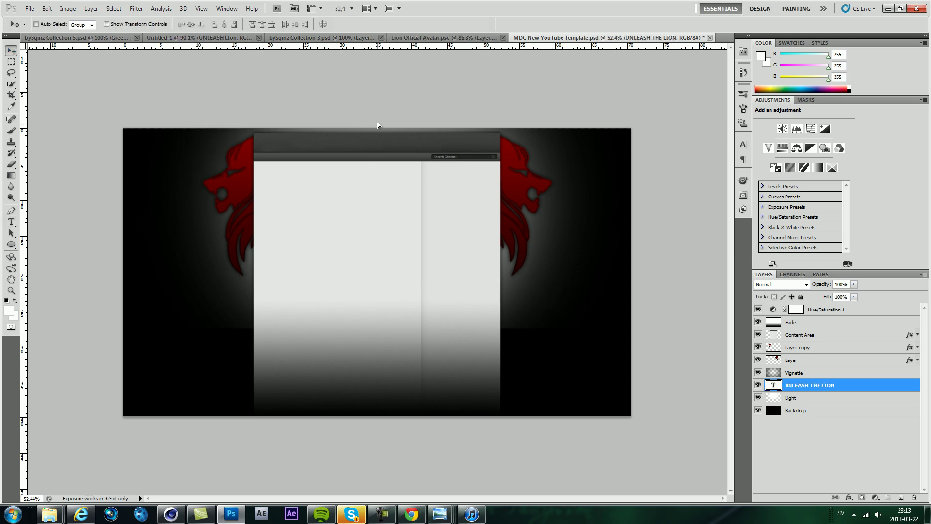
Step: Color the words UNLEASH and THE LION black
drag(425, 229, 599, 183)
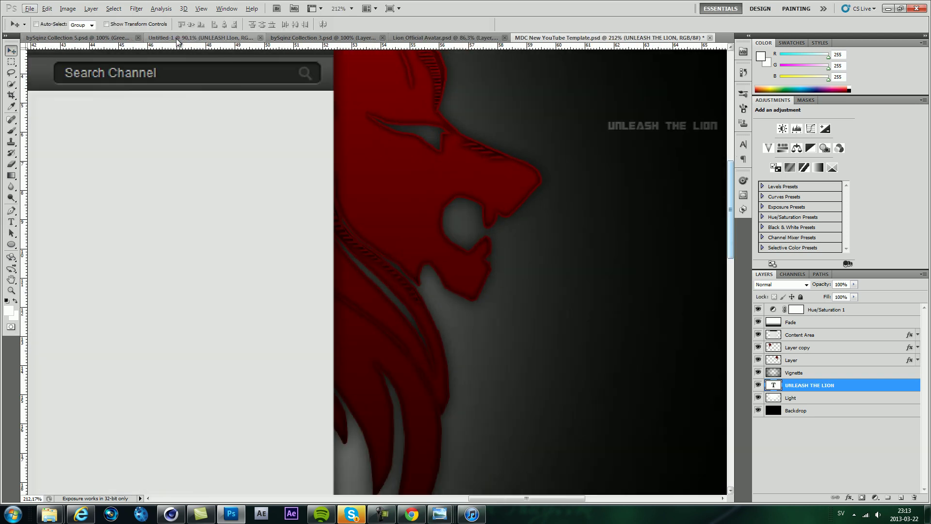
key(t)
double_click(644, 125)
click(314, 24)
drag(233, 204, 306, 232)
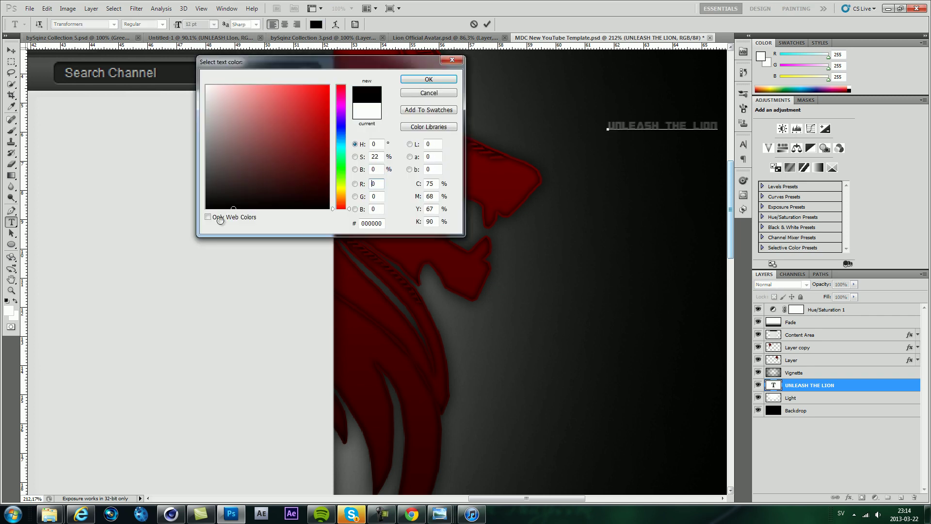
click(429, 80)
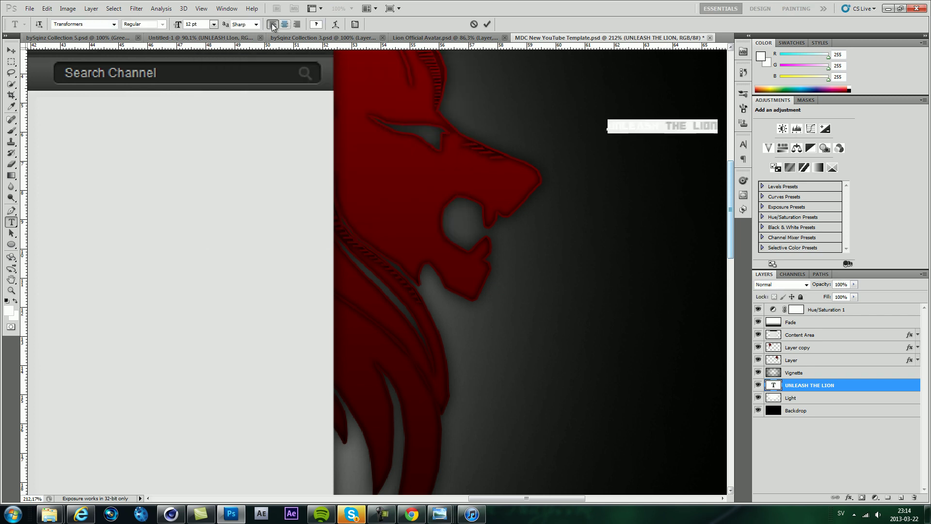
drag(665, 125, 718, 129)
click(316, 24)
click(272, 208)
click(429, 79)
key(ctrl+Return)
Step: Move the title text to the centre of the header
key(v)
scroll(330, 142, up, 5)
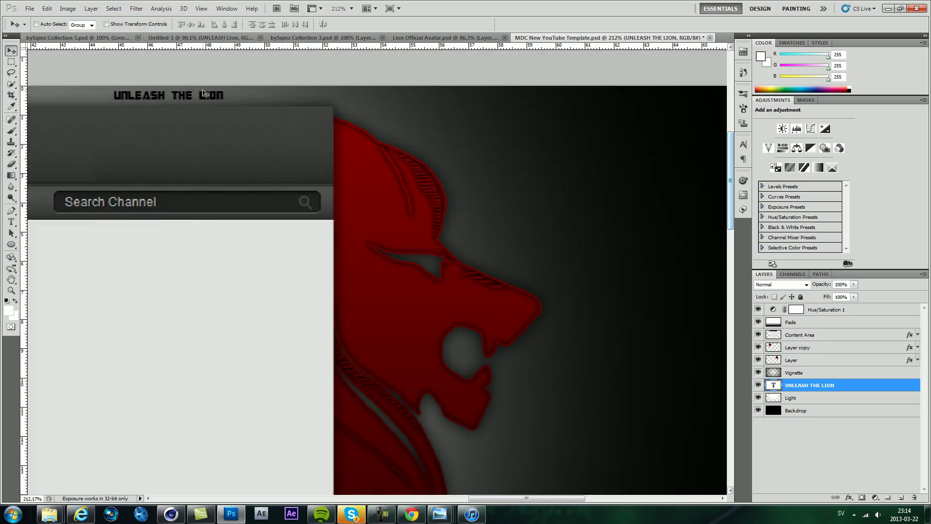
scroll(353, 82, down, 5)
scroll(692, 110, up, 5)
drag(693, 110, 420, 107)
scroll(421, 108, down, 4)
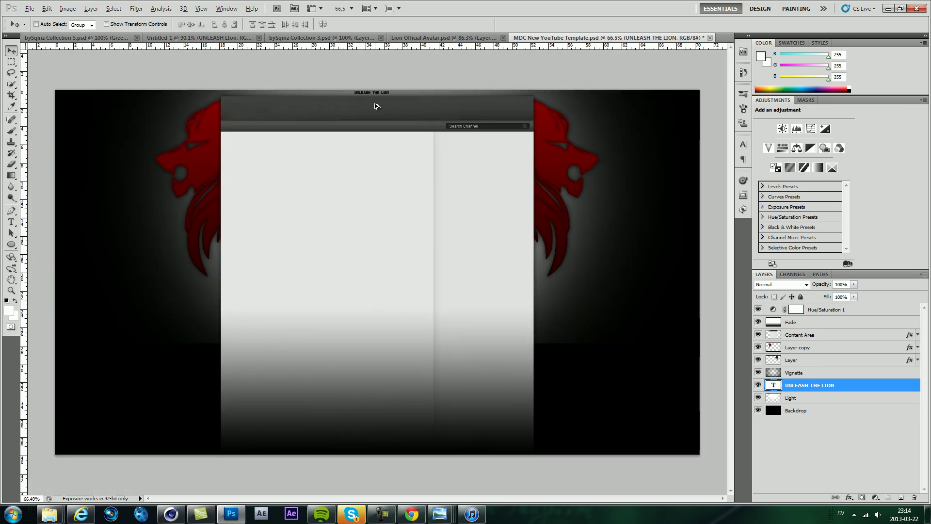
scroll(384, 86, up, 3)
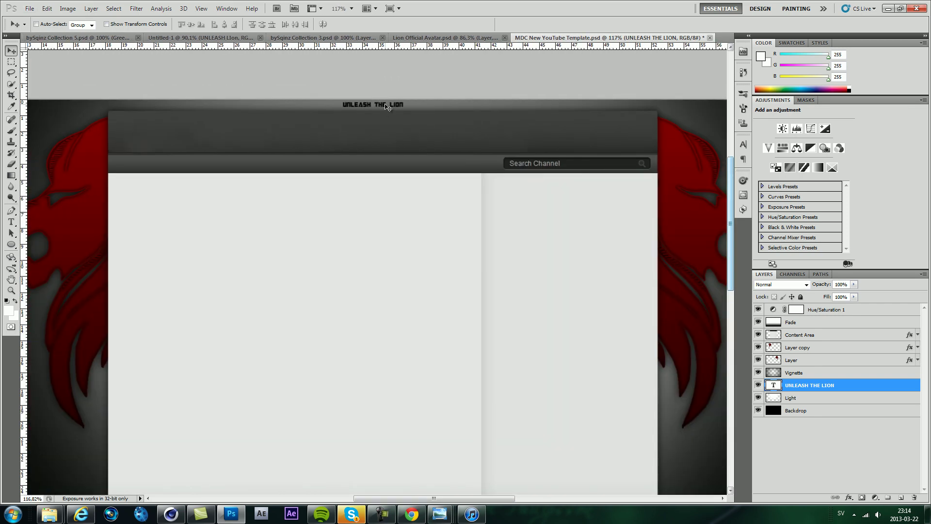
scroll(381, 101, down, 3)
scroll(375, 88, up, 3)
scroll(375, 87, up, 4)
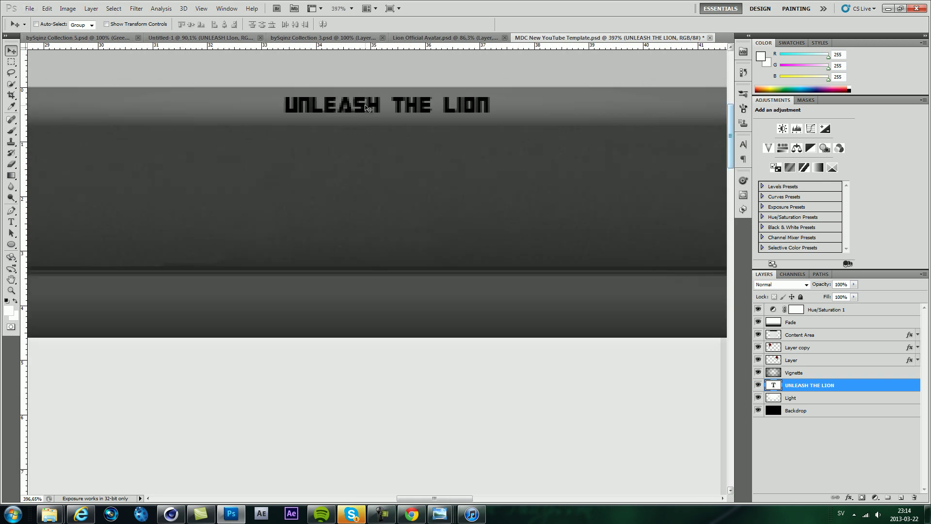
scroll(358, 149, down, 5)
Step: Send a message in the chat conversation, then return to the template document
click(351, 514)
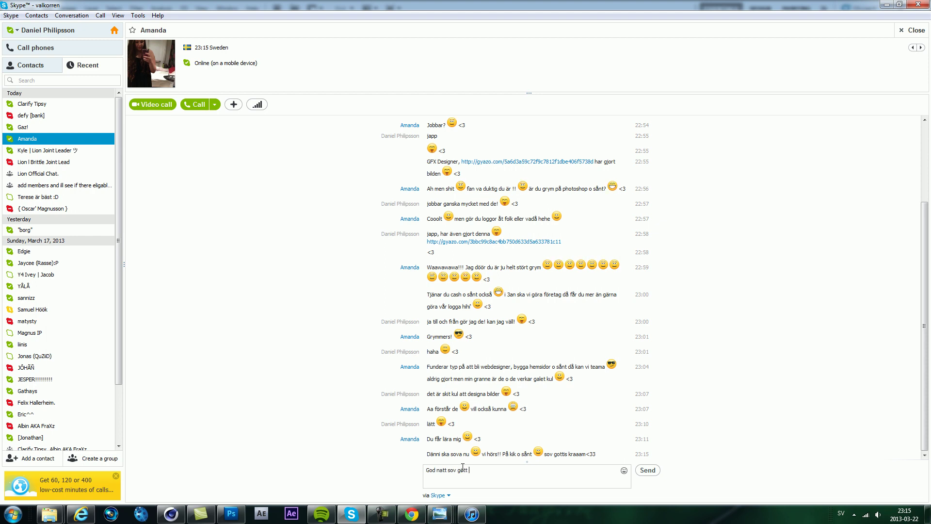
key(Return)
click(231, 513)
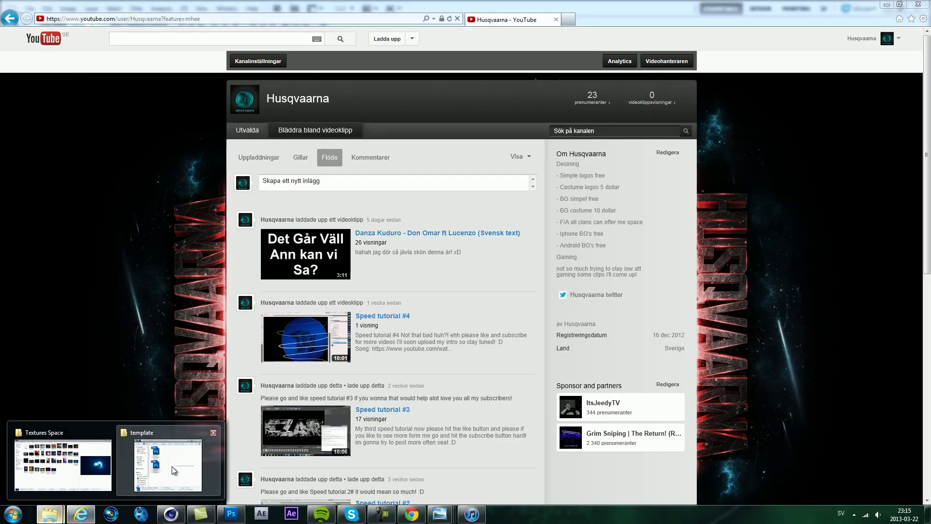
Step: Drag the comets image from the Space folder into the template
click(48, 515)
click(49, 515)
mouse_move(163, 146)
mouse_down()
mouse_move(231, 513)
mouse_move(294, 212)
mouse_move(308, 194)
mouse_move(307, 221)
mouse_move(305, 181)
mouse_up()
Step: Set the comets to Linear Dodge (Add), size them behind the left lion, and commit
click(781, 284)
click(776, 152)
scroll(286, 199, up, 3)
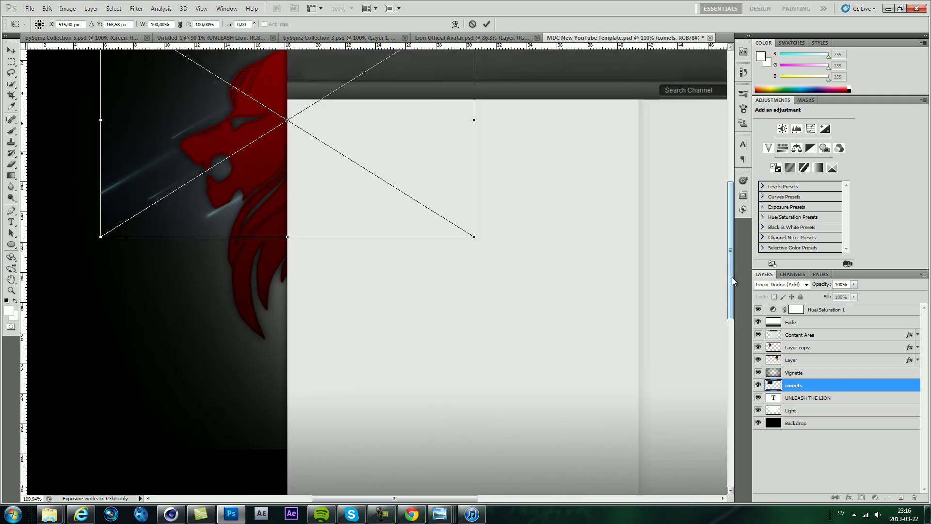
scroll(733, 279, up, 3)
drag(484, 150, 516, 104)
drag(541, 357, 628, 439)
scroll(391, 456, down, 2)
scroll(295, 243, down, 1)
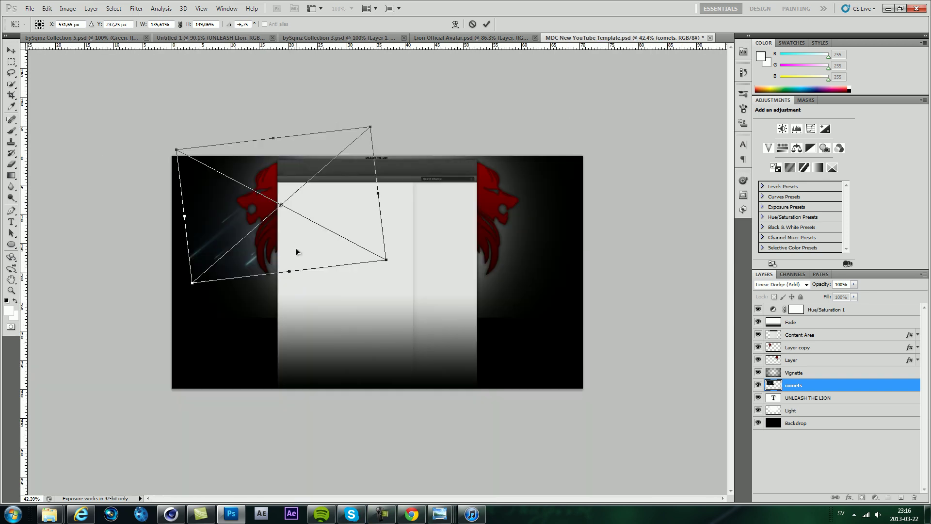
key(Return)
Step: Duplicate the comets into four layers and group them in two pairs
key(ctrl+j)
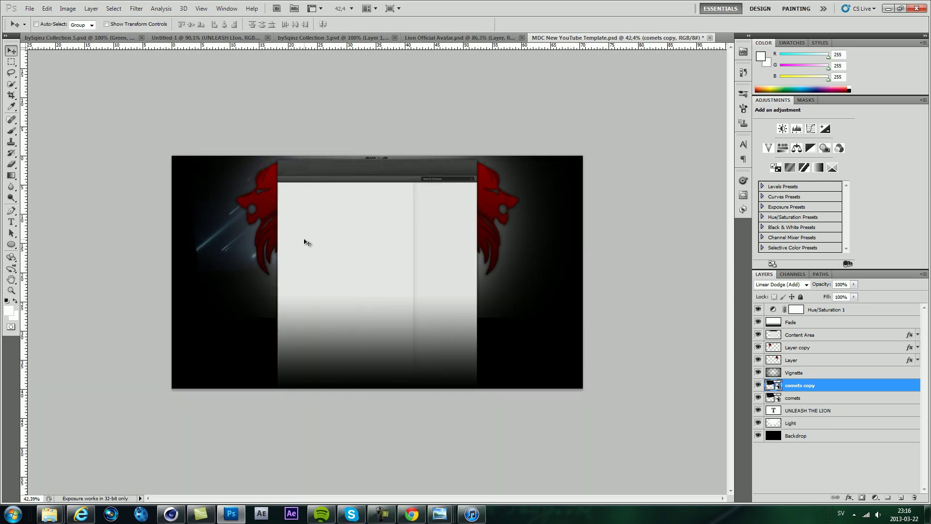
key(ctrl+j)
key(ctrl+j)
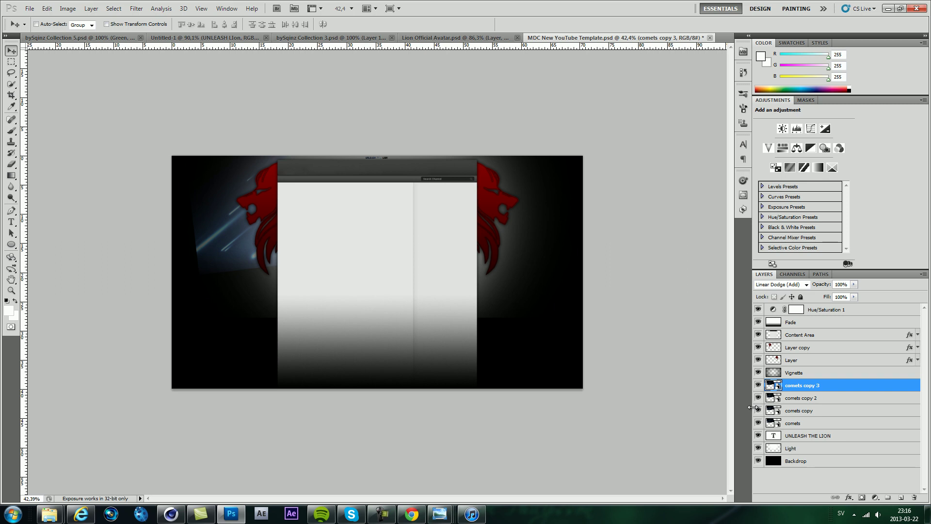
click(806, 413)
shift+click(795, 423)
key(ctrl+g)
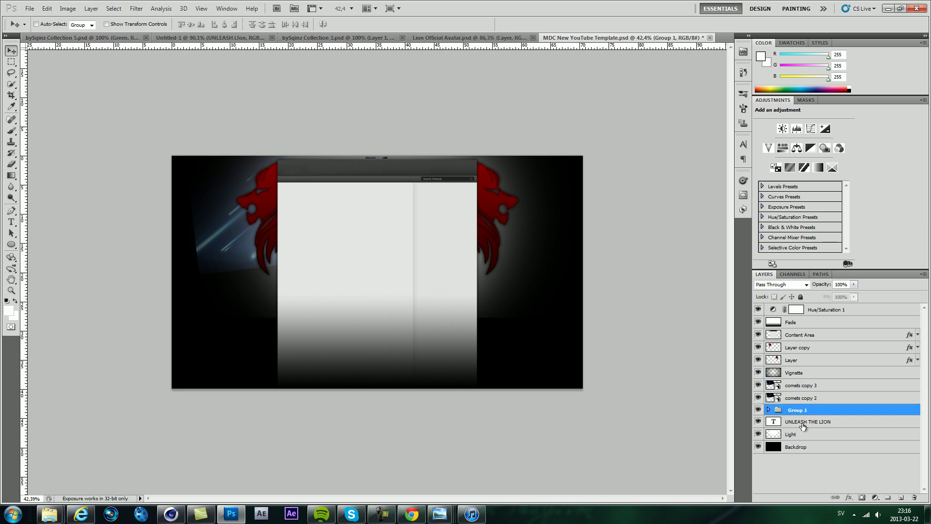
click(801, 398)
shift+click(802, 386)
key(ctrl+g)
Step: Move the second comets group right, flip it horizontally, and place it behind the right lion
drag(263, 234, 563, 237)
key(ctrl+t)
right_click(531, 261)
click(564, 393)
drag(513, 269, 475, 256)
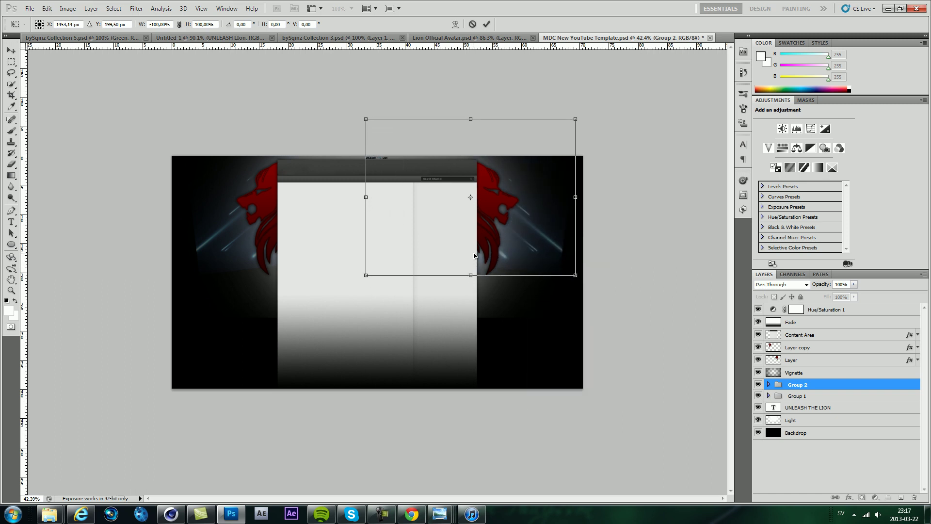
Step: Commit the mirrored comets transform and zoom out to the whole template
key(alt+space)
key(Escape)
key(Return)
key(ctrl+minus)
scroll(356, 279, up, 4)
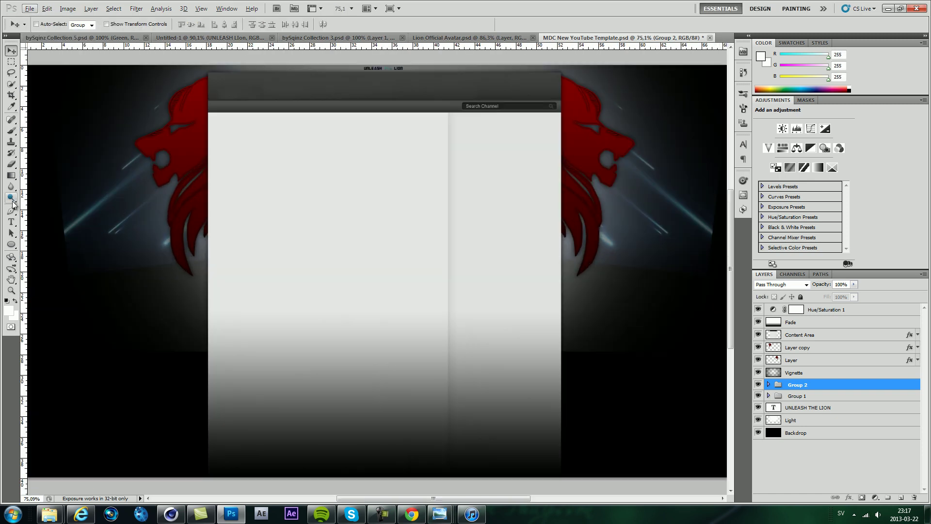
Step: Try the Eraser on comets copy 3 in Group 2, accepting the rasterize prompt
key(e)
click(138, 267)
key(Return)
click(768, 384)
click(808, 396)
click(561, 268)
key(Return)
key(alt+bracketleft)
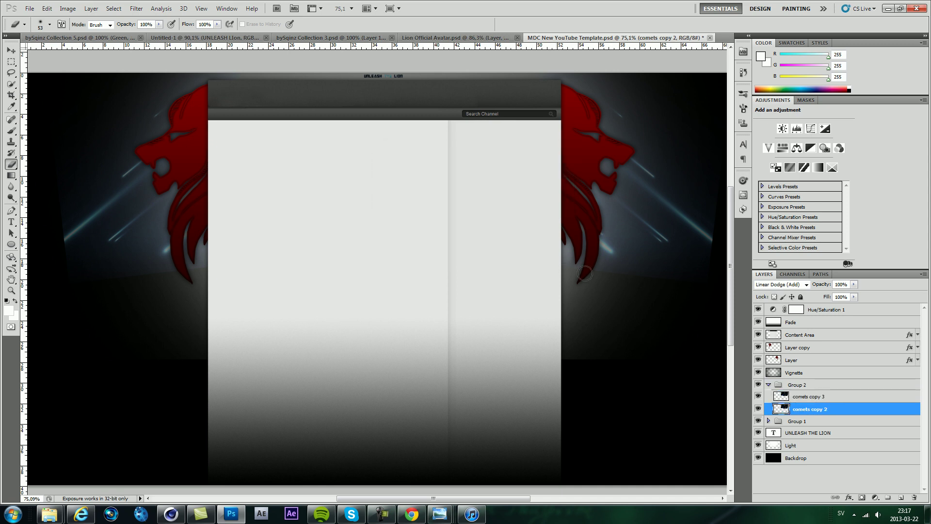
scroll(691, 265, up, 2)
click(794, 397)
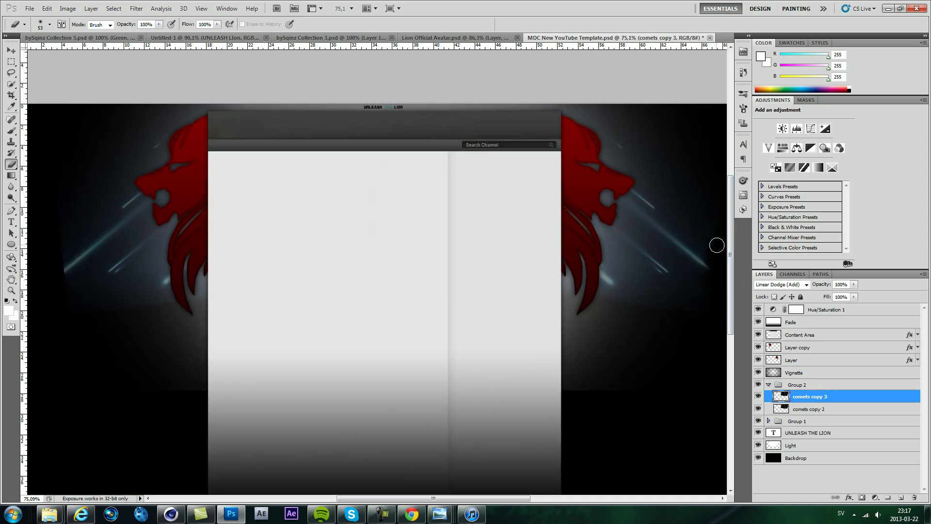
click(767, 385)
Step: Try the Eraser on the comets copy and comets layers in Group 1
click(768, 421)
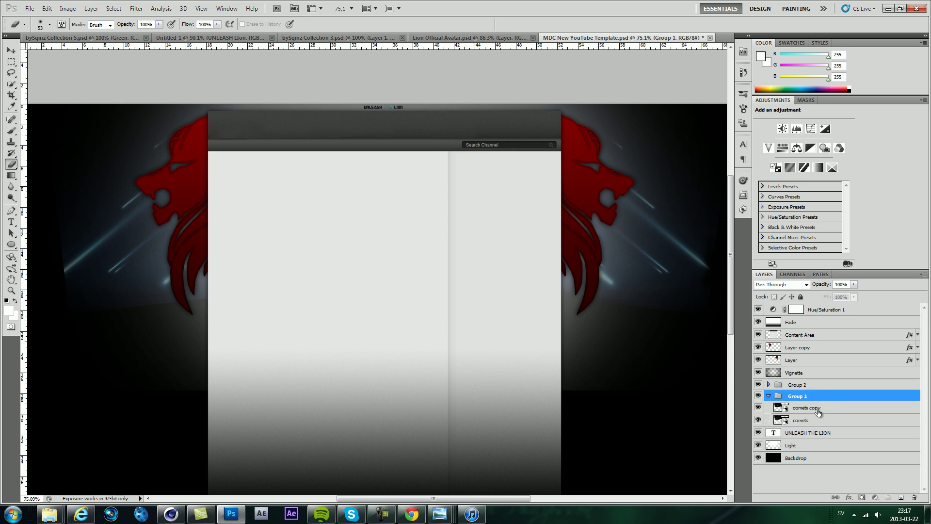
click(808, 407)
click(201, 305)
key(Escape)
click(806, 420)
click(209, 303)
key(Escape)
key(alt+bracketright)
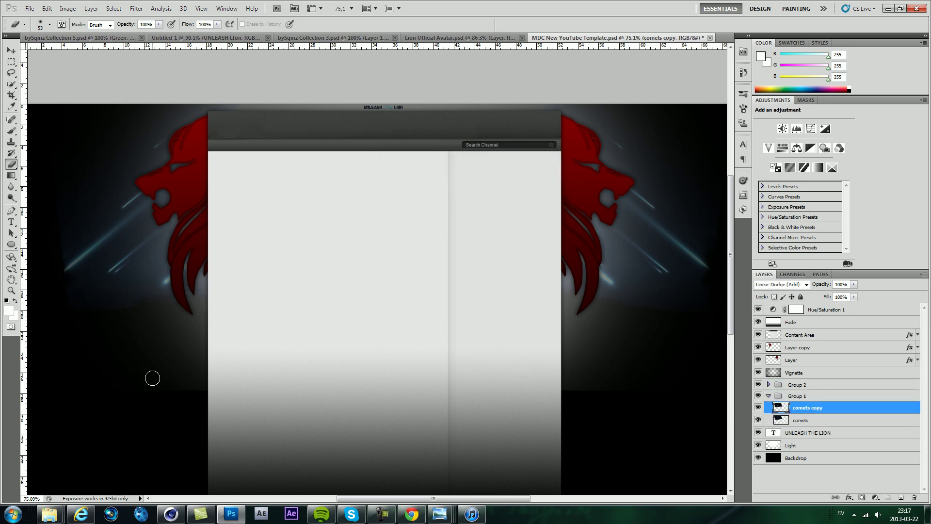
Step: Switch to the Rectangular Marquee and bring up the space textures folder
scroll(137, 364, down, 2)
scroll(192, 270, down, 3)
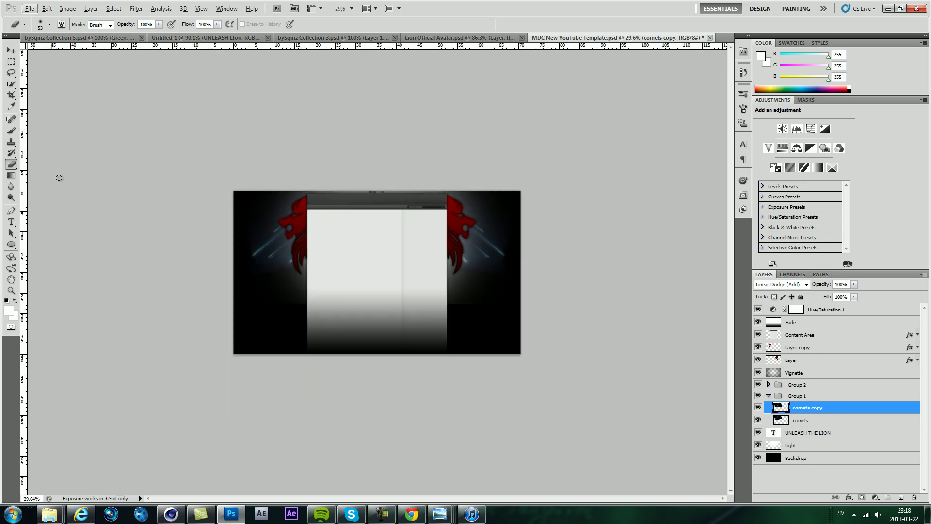
scroll(239, 275, up, 5)
key(m)
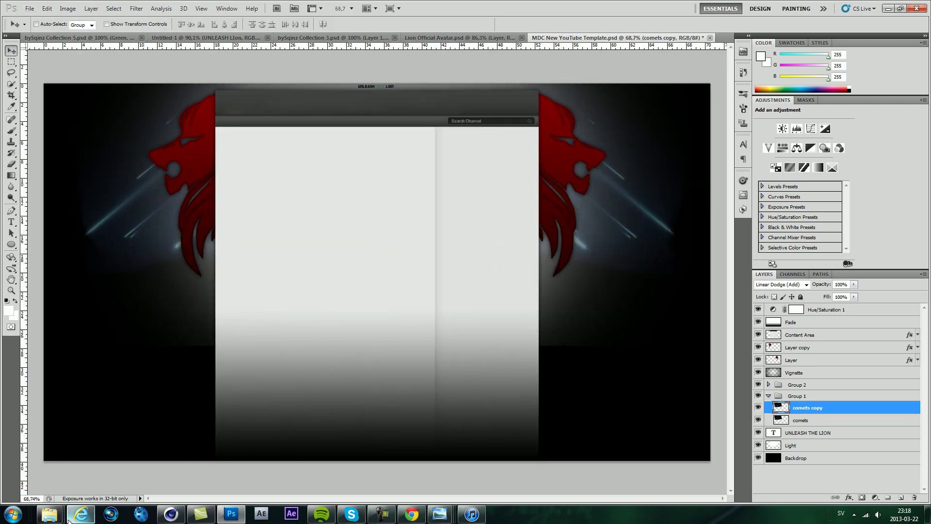
click(95, 466)
Step: Place Space_by_stickersticker above Layer copy in Overlay mode and duplicate it shifted left
drag(589, 148, 579, 236)
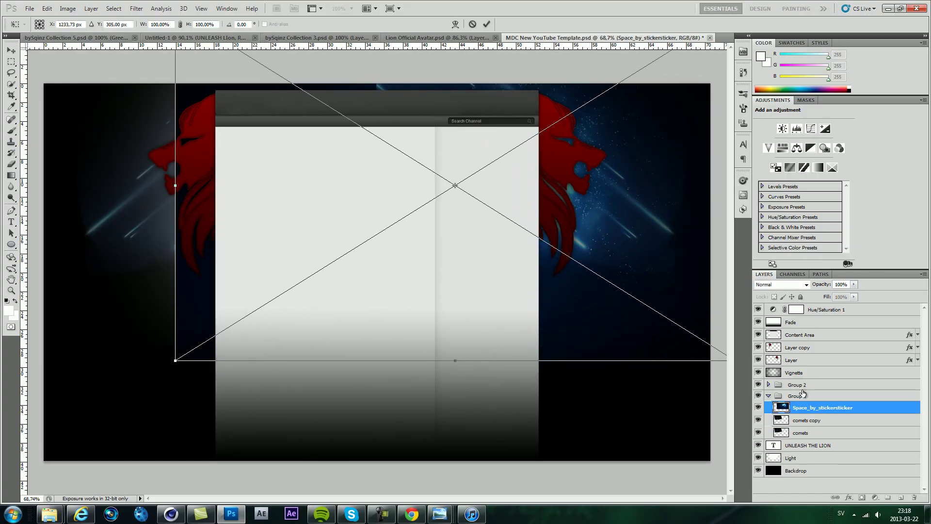
key(Return)
drag(817, 410, 821, 343)
click(781, 284)
click(777, 154)
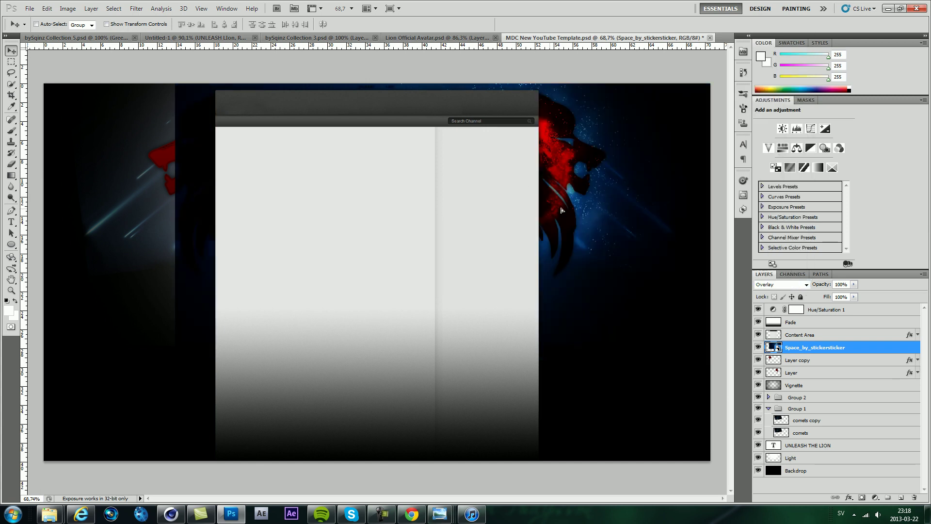
drag(570, 202, 537, 217)
Step: Brush over the lion's head on both space layers to brighten its red
click(806, 362)
key(b)
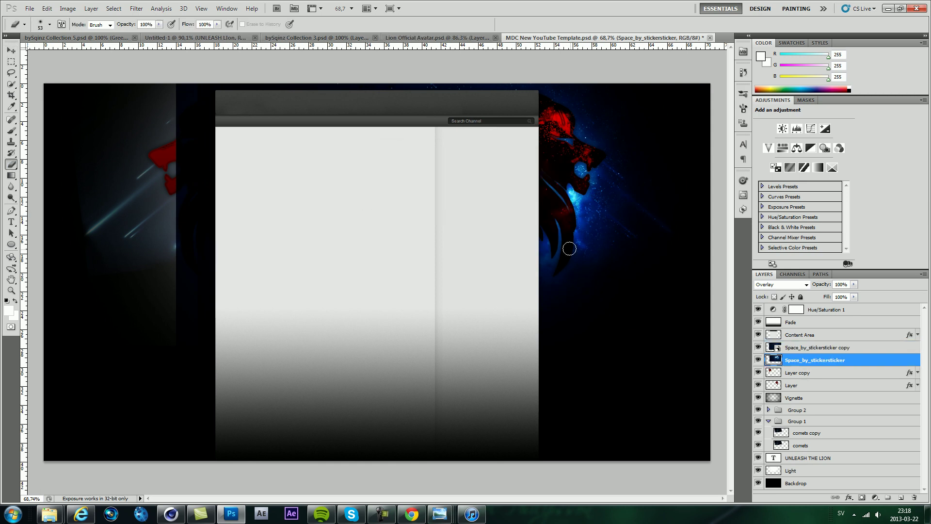
scroll(582, 183, up, 5)
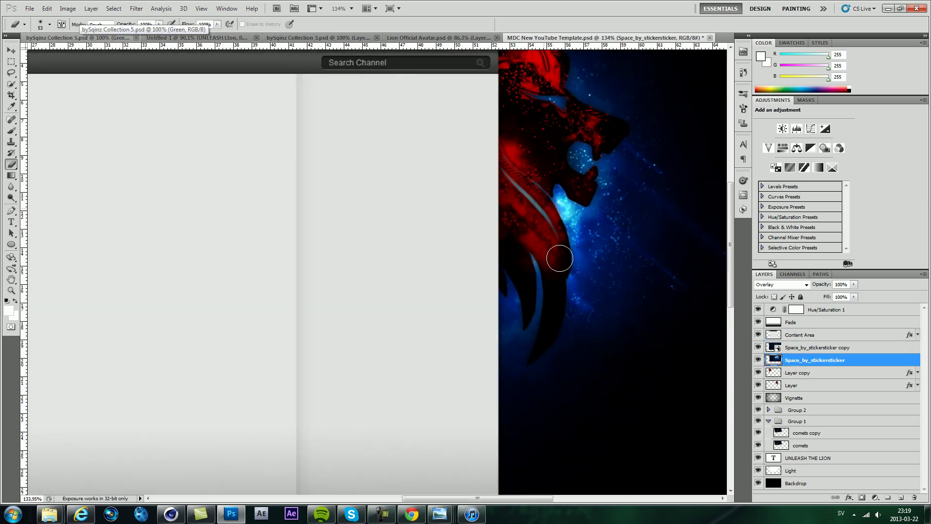
scroll(517, 273, down, 3)
scroll(557, 122, up, 4)
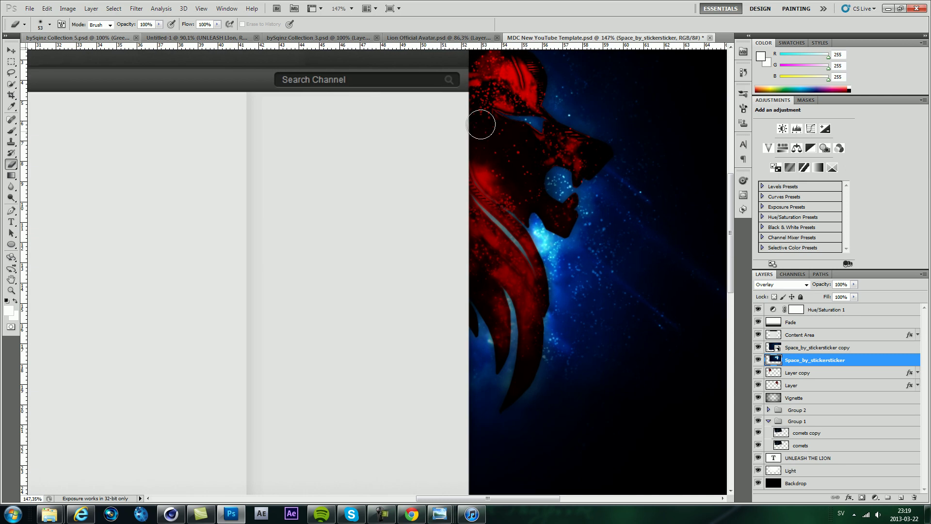
drag(522, 99, 516, 83)
click(810, 373)
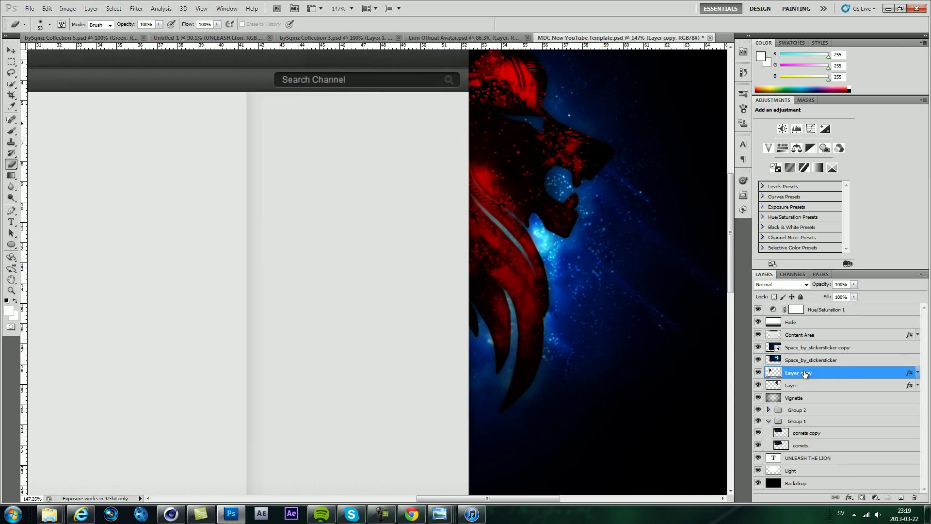
click(815, 347)
drag(509, 181, 501, 174)
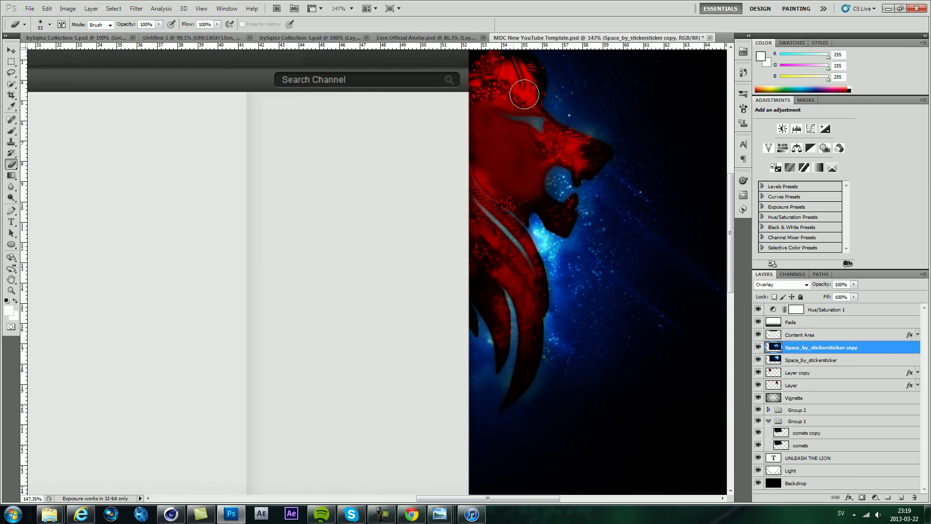
scroll(527, 294, down, 4)
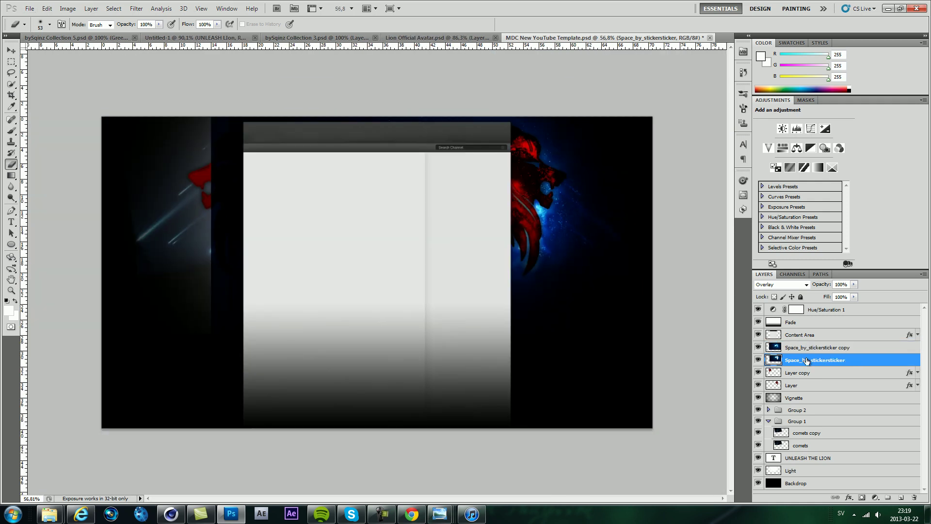
Step: Make a copy 2 of the space texture, move it below the other copy, and shift it over the lion
click(807, 361)
key(Delete)
click(807, 351)
key(ctrl+j)
scroll(538, 208, up, 4)
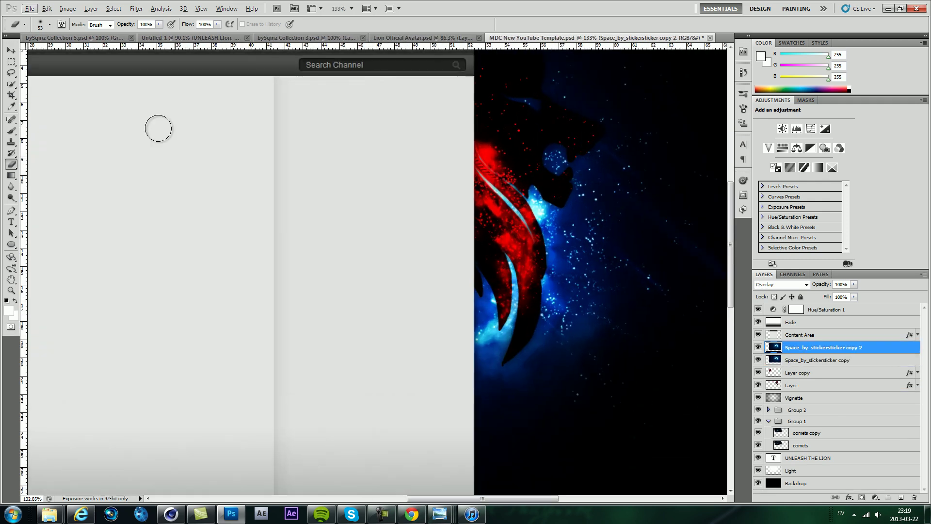
key(v)
key(ctrl+bracketleft)
drag(538, 181, 637, 187)
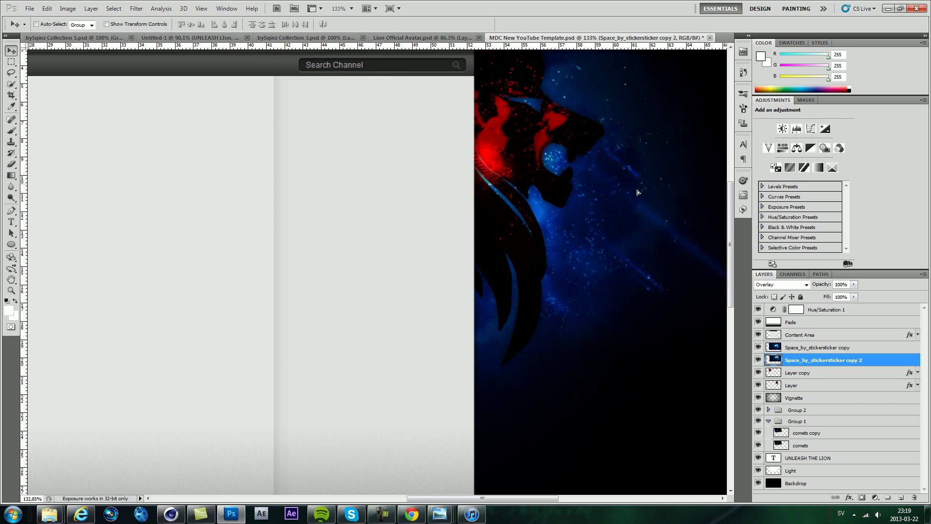
Step: Reposition copy 2 over the lion with Free Transform and set up the eraser brush
key(ctrl+t)
drag(544, 194, 444, 195)
key(e)
key(Return)
scroll(551, 214, up, 2)
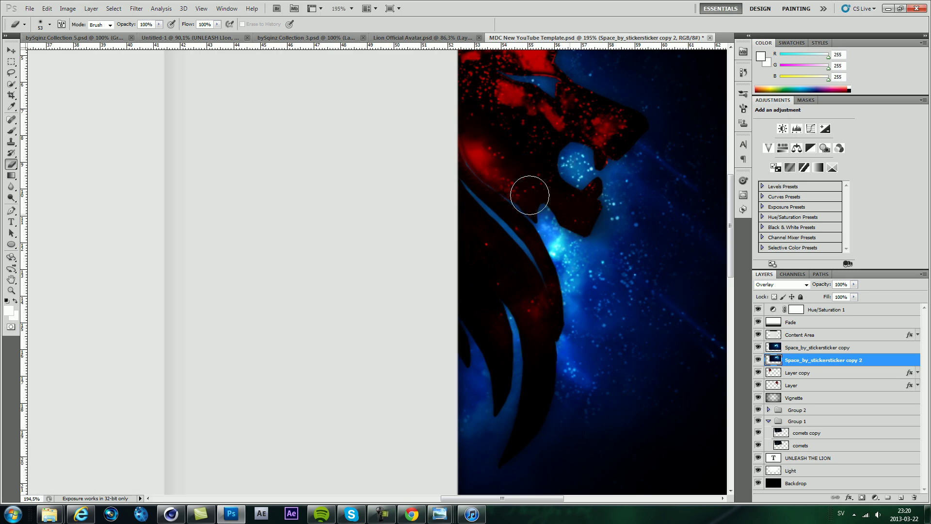
scroll(473, 265, down, 6)
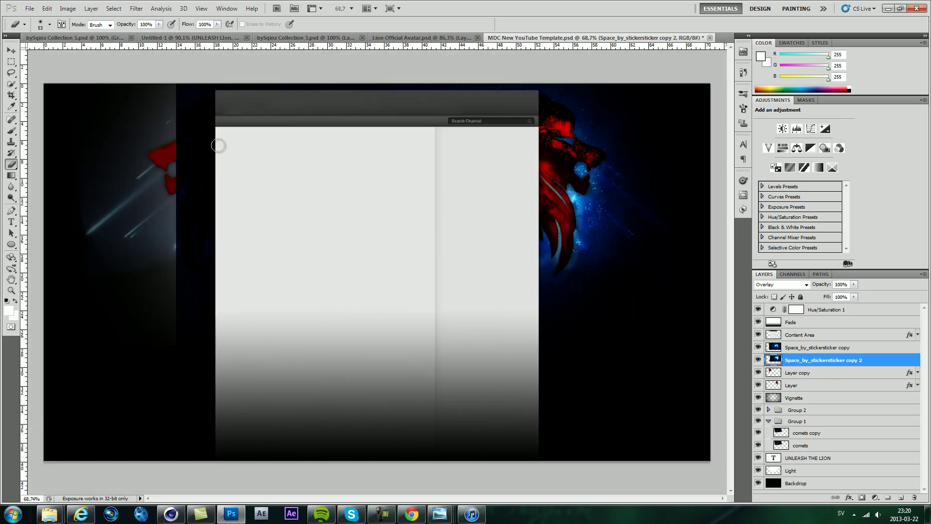
click(51, 24)
click(818, 367)
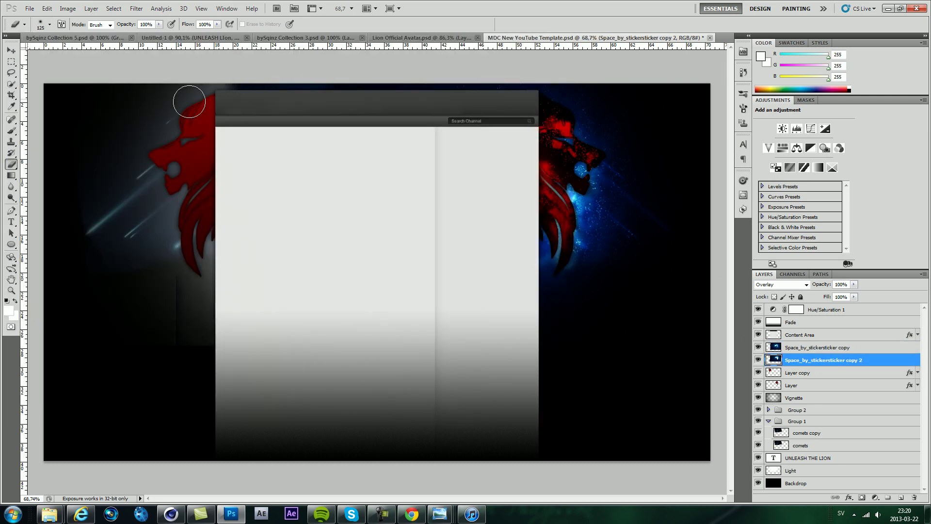
Step: Select both space texture layers together
shift+click(819, 348)
click(819, 360)
shift+click(820, 347)
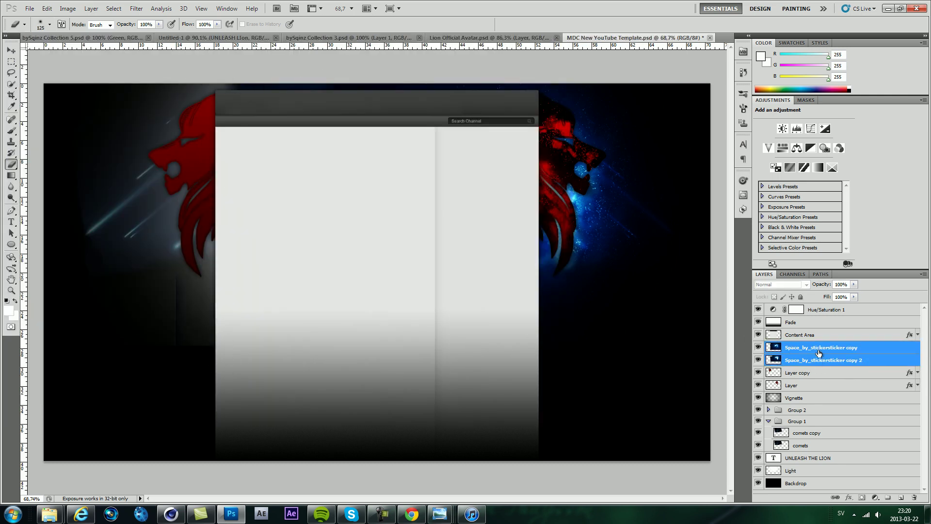
Step: Group the space layers as Group 3, duplicate it, flip the copy horizontally, and move it left
key(ctrl+g)
right_click(792, 350)
click(815, 378)
click(415, 108)
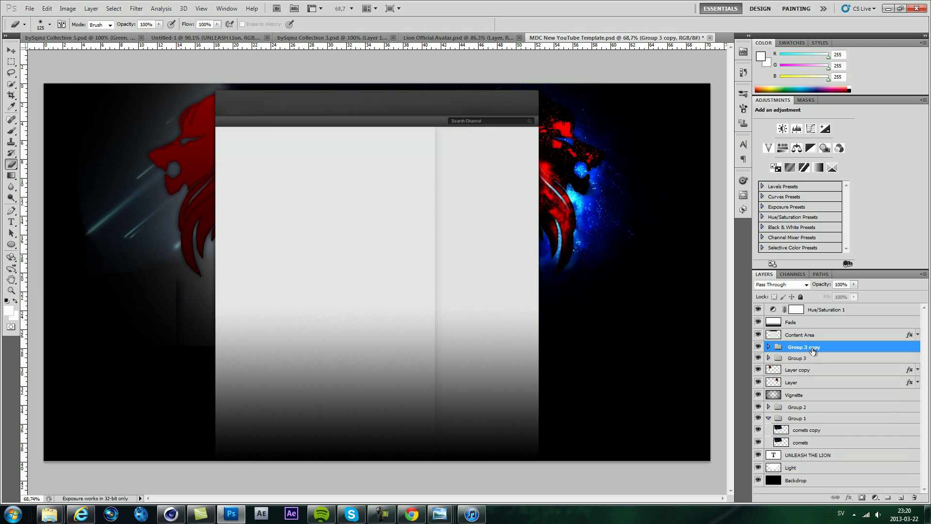
key(ctrl+t)
right_click(547, 322)
click(589, 452)
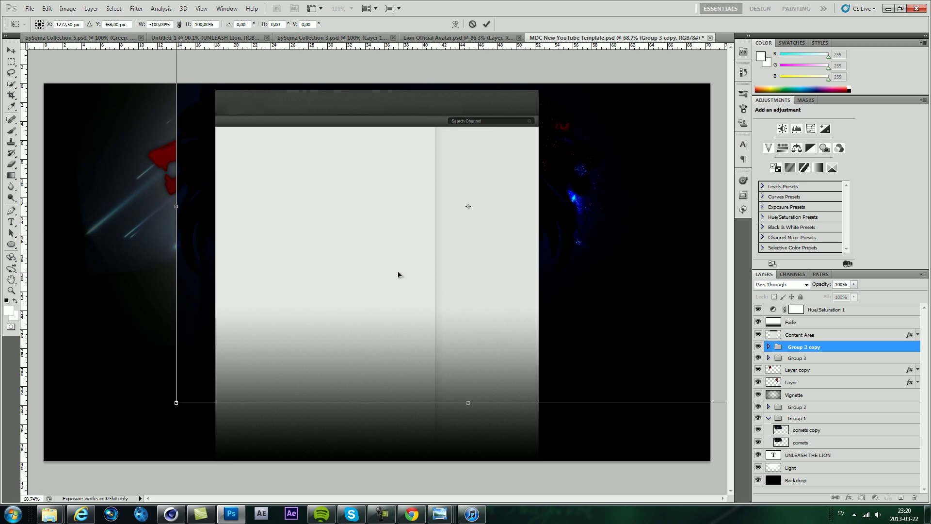
drag(254, 217, 284, 244)
right_click(304, 249)
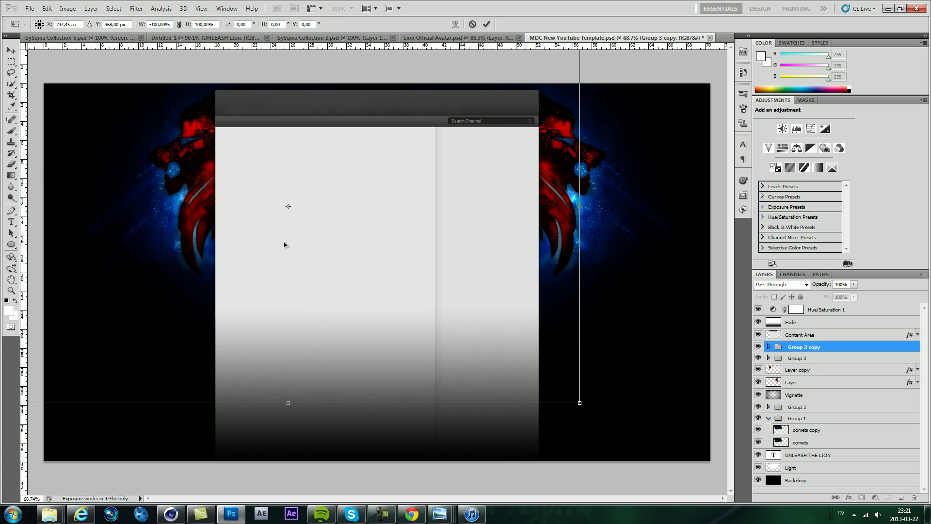
key(Return)
Step: Shift the Hue/Saturation 1 hue to -180 so both lions turn cyan with an orange glow
key(b)
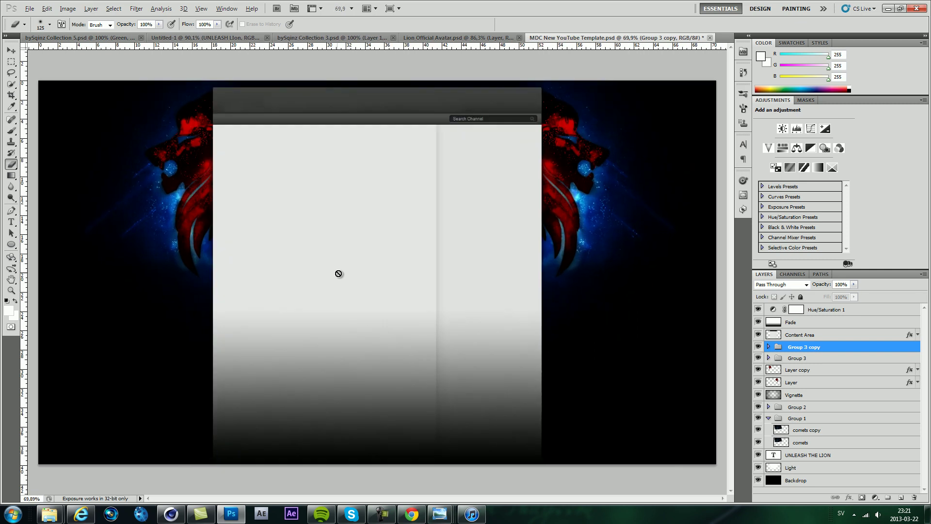
click(824, 309)
drag(804, 157, 728, 159)
scroll(389, 298, up, 5)
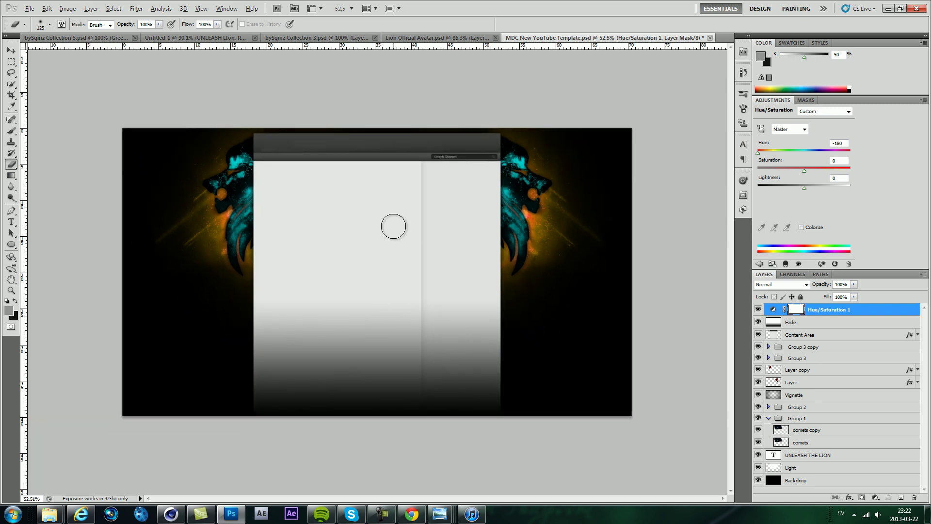
scroll(251, 95, up, 3)
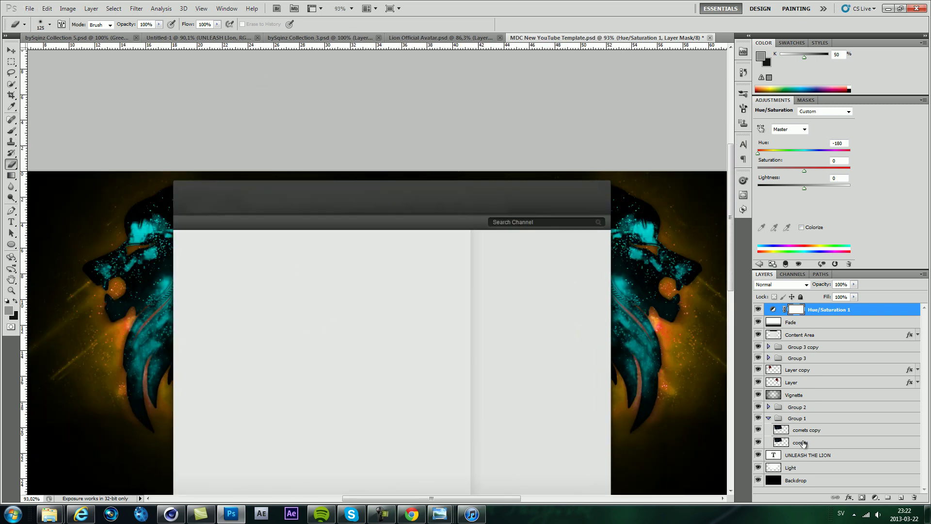
Step: Move the UNLEASH THE LION layer above Layer copy and set the title text colour to white
mouse_move(806, 359)
mouse_down()
mouse_move(805, 331)
mouse_move(806, 364)
mouse_up()
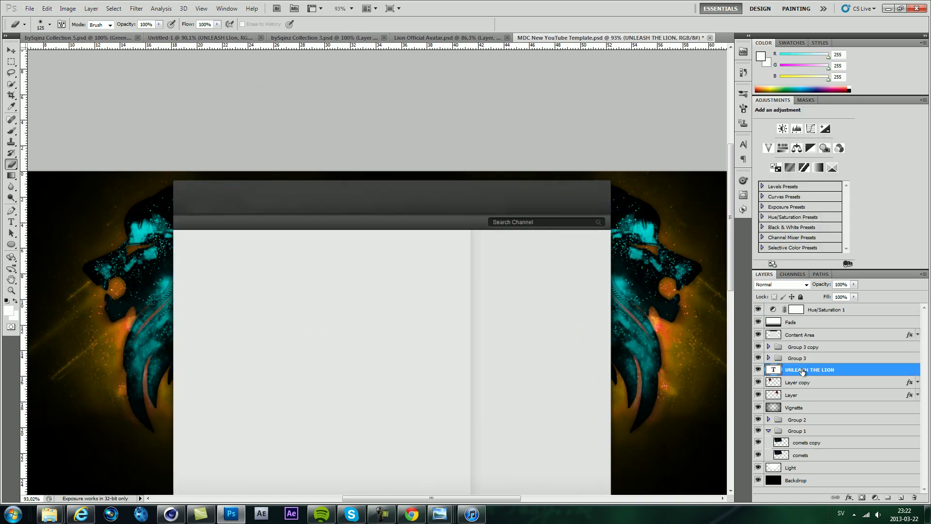
click(11, 222)
click(367, 176)
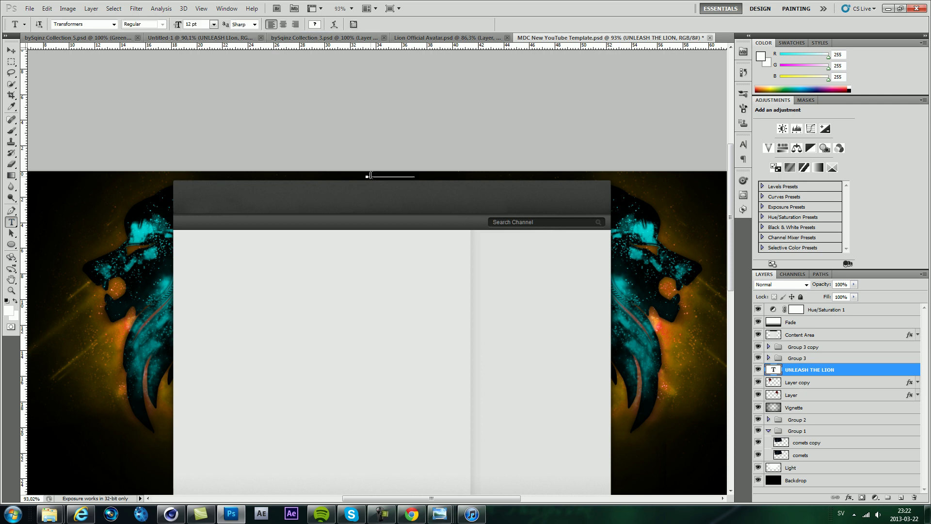
click(317, 24)
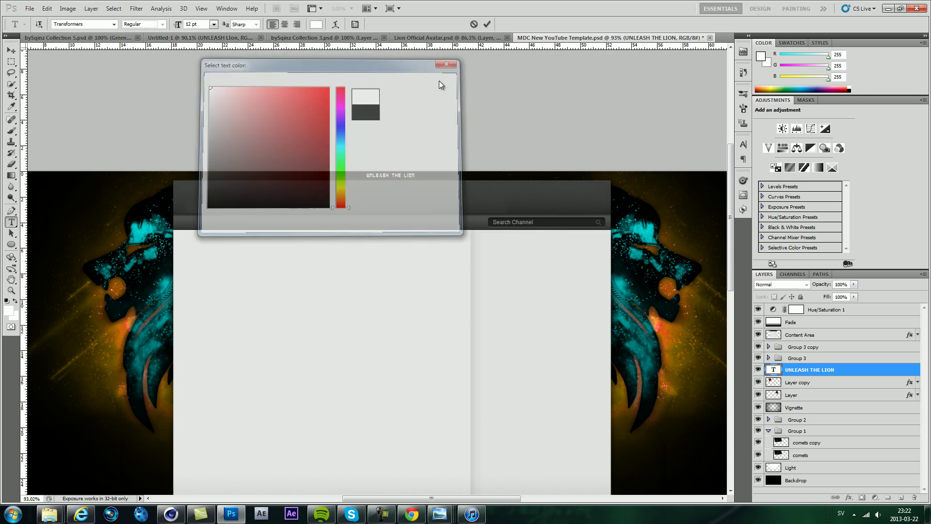
click(430, 79)
key(ctrl+Return)
key(v)
Step: Bring up the Textures Space folder
scroll(322, 187, down, 3)
scroll(343, 103, up, 1)
scroll(343, 104, up, 2)
scroll(376, 89, down, 2)
scroll(377, 89, up, 1)
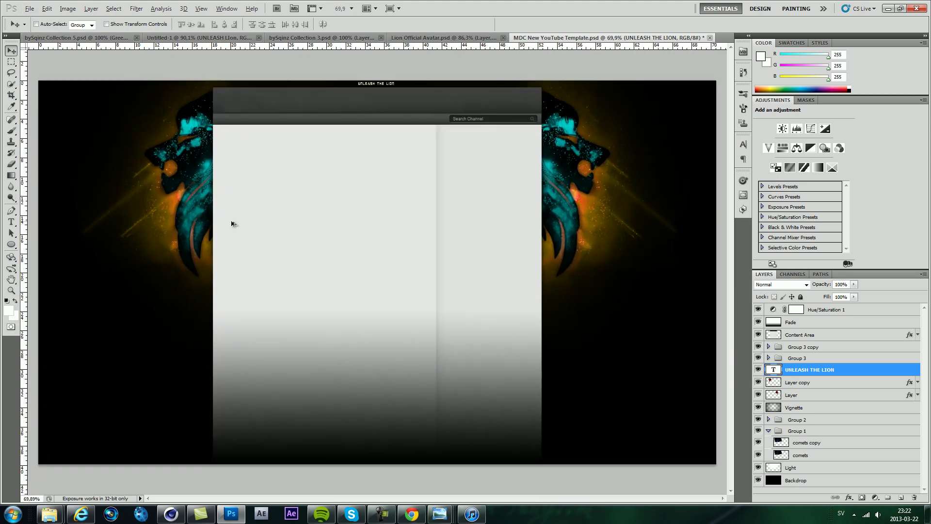
click(244, 515)
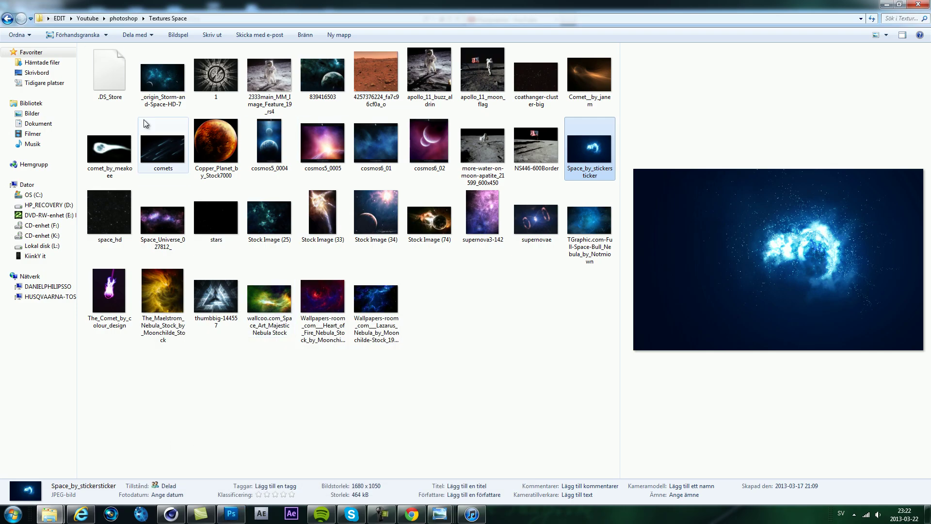
Step: Save the banner as a JPEG named Test.jpg, replacing the existing file and accepting the JPEG options
click(230, 516)
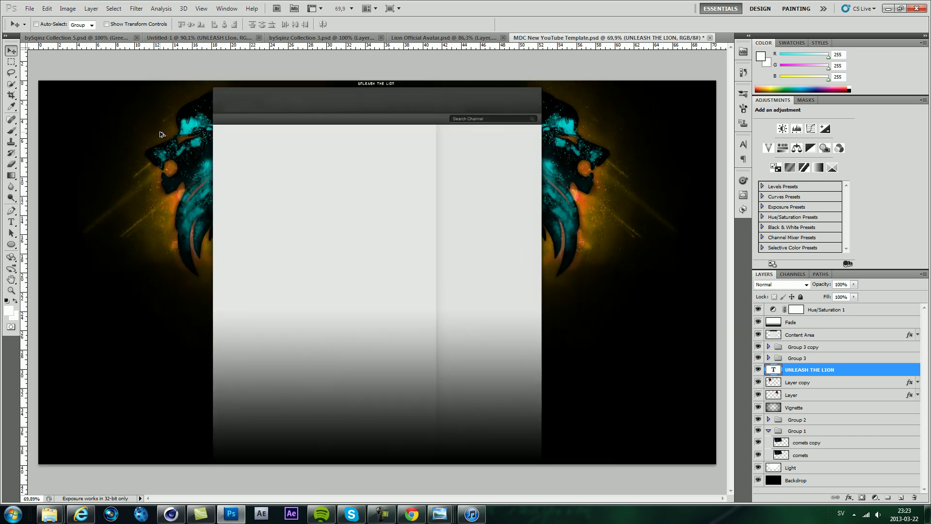
click(29, 9)
click(53, 154)
click(441, 210)
click(459, 243)
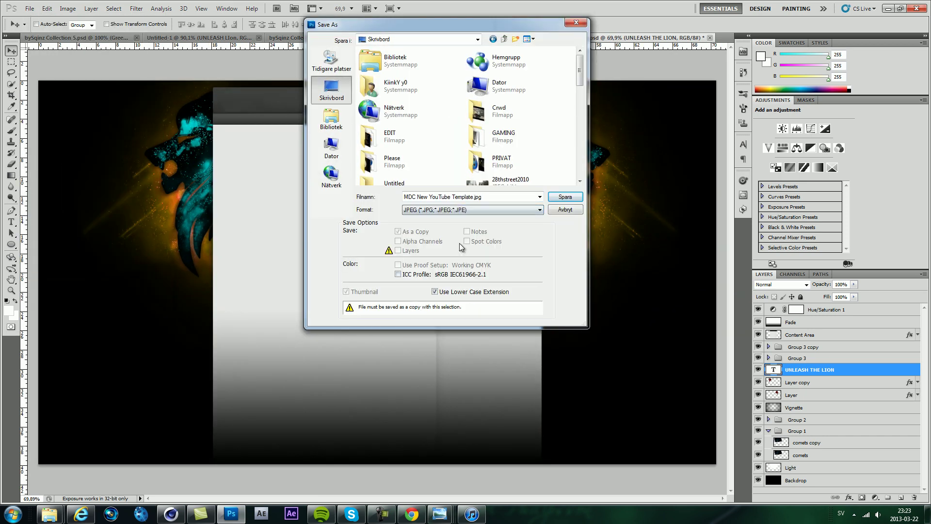
text(Test)
key(Return)
click(480, 194)
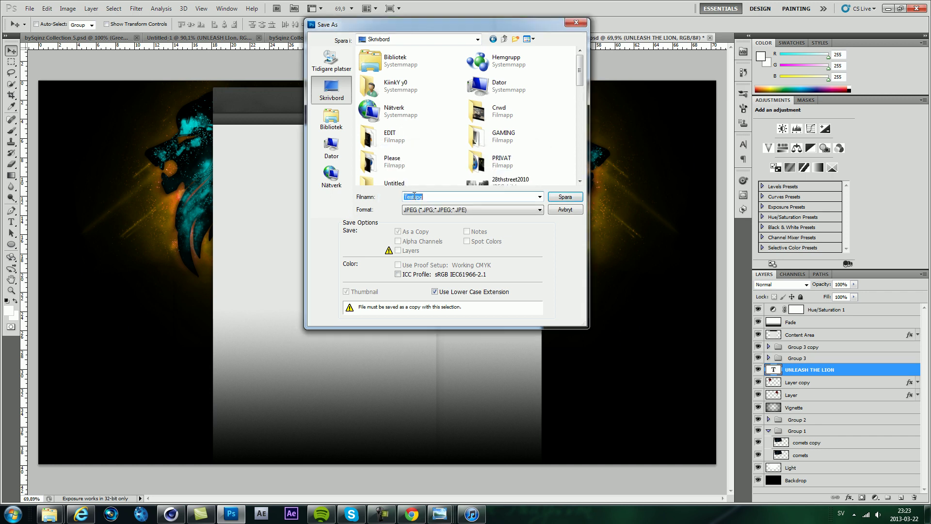
text(HIT ME)
key(Return)
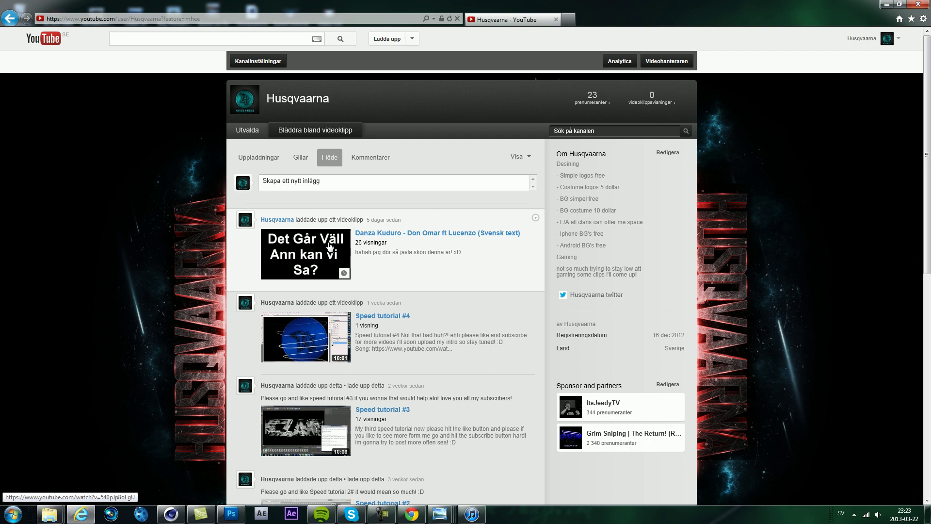
Step: Remove the old channel background and upload the lion banner image from the desktop
click(258, 61)
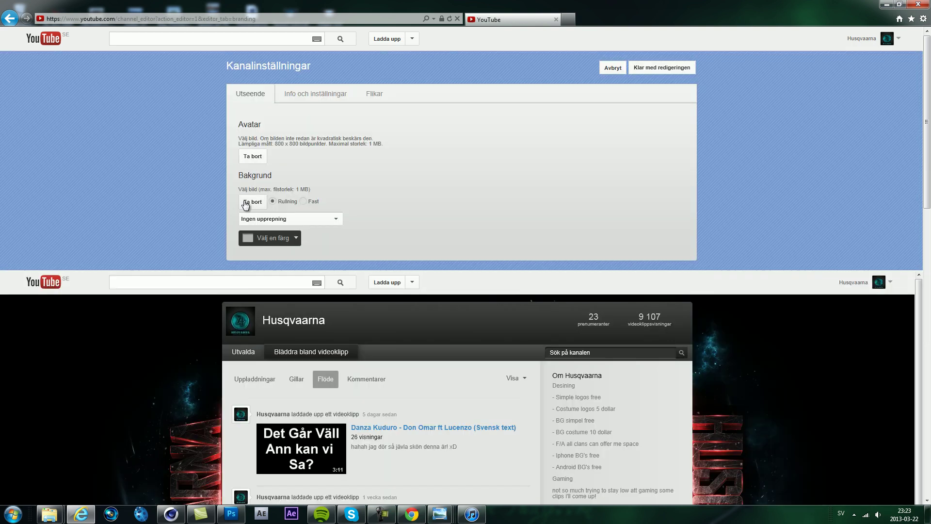
click(246, 203)
click(248, 189)
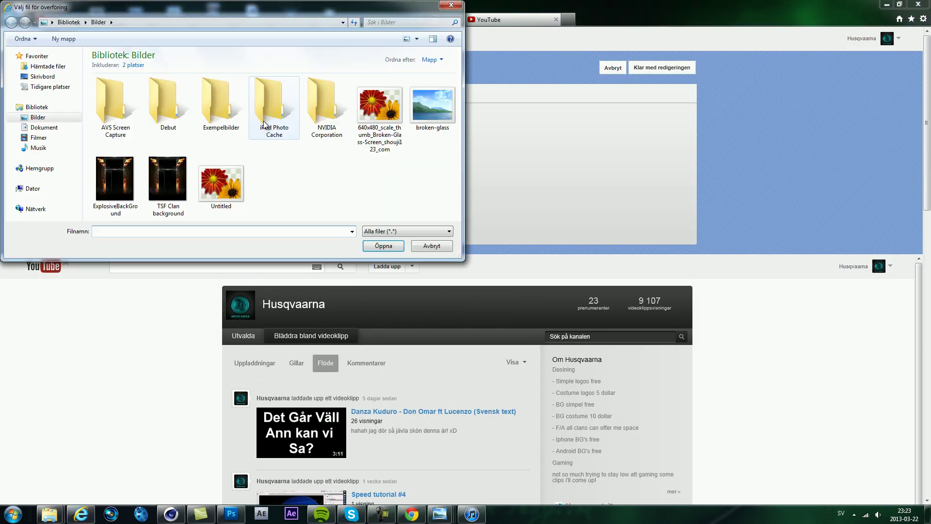
click(42, 76)
click(385, 21)
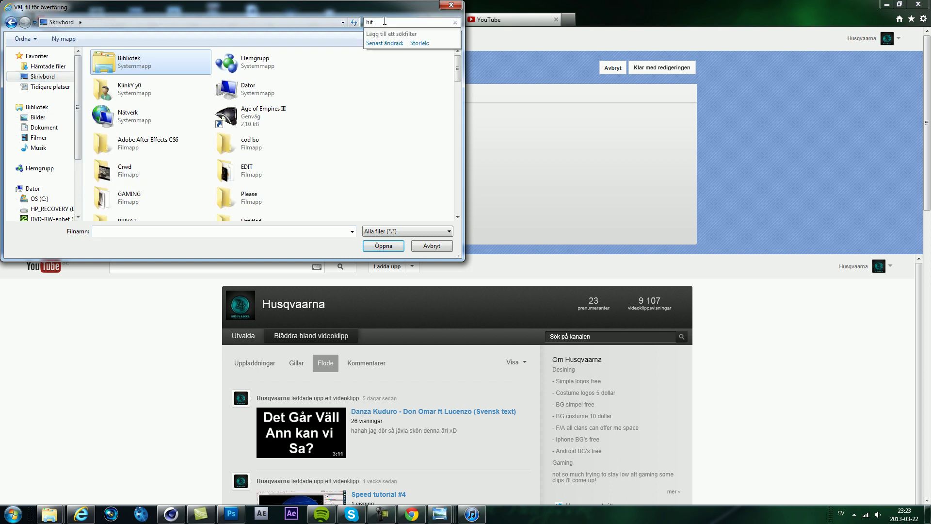
click(203, 118)
click(383, 246)
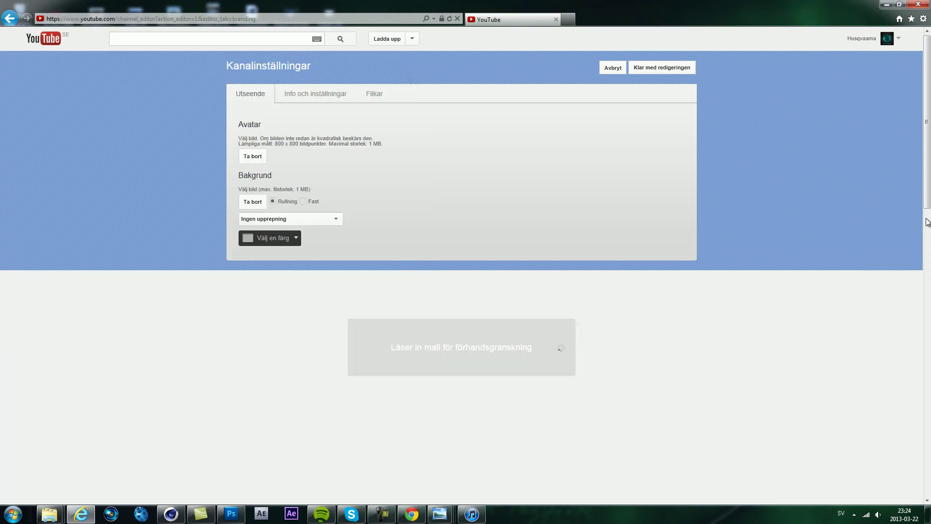
Step: Set the channel background colour to black under Välj en färg
scroll(922, 224, down, 3)
scroll(918, 224, down, 9)
scroll(304, 222, up, 12)
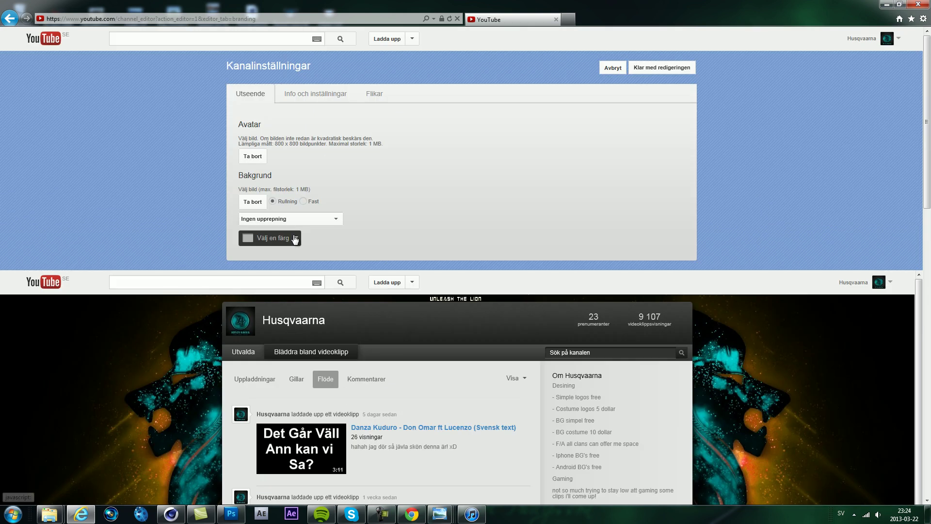
click(296, 238)
click(357, 368)
scroll(810, 206, down, 4)
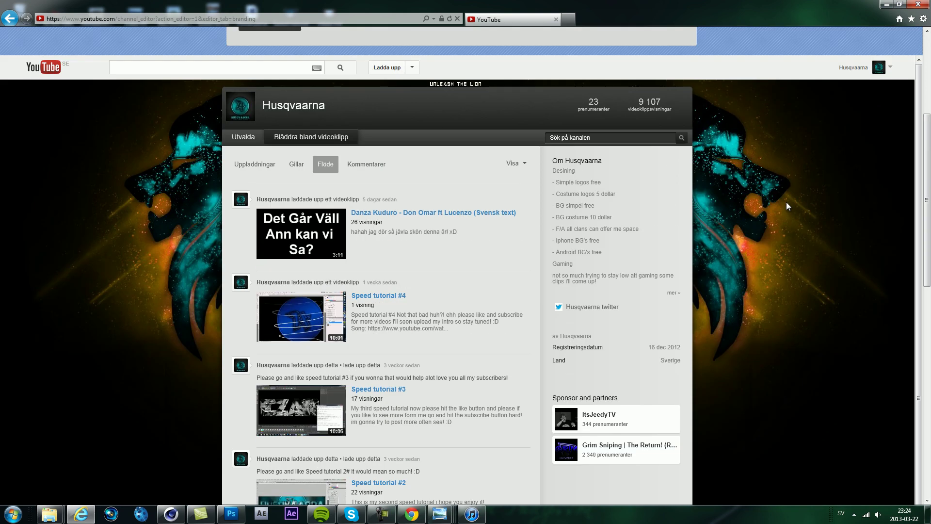
scroll(787, 202, up, 1)
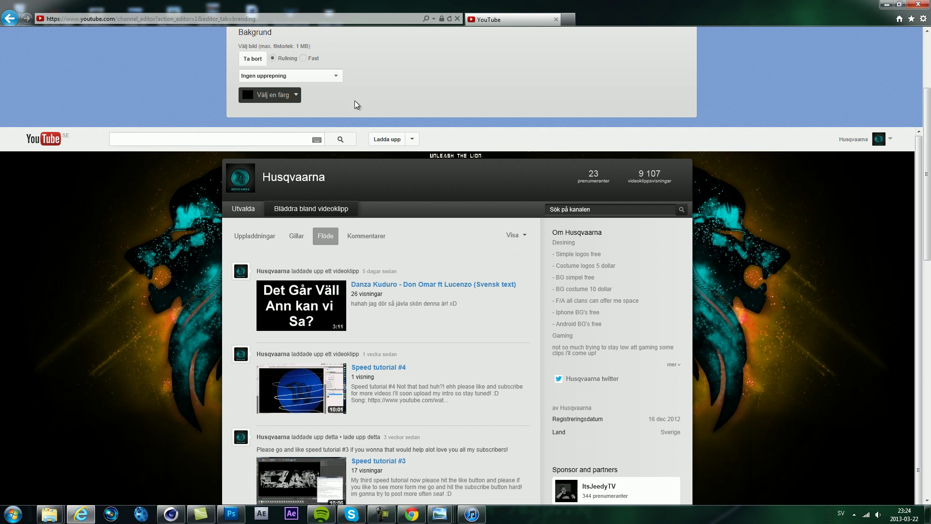
scroll(644, 239, down, 2)
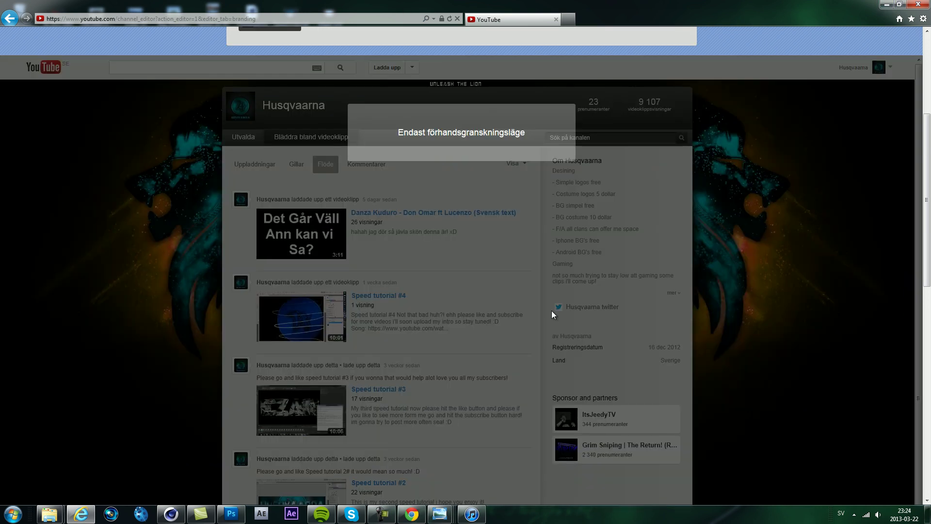
Step: Launch the screen-capture tool via a 'klipp' search to capture the channel preview
key(super)
text(klipp)
key(Return)
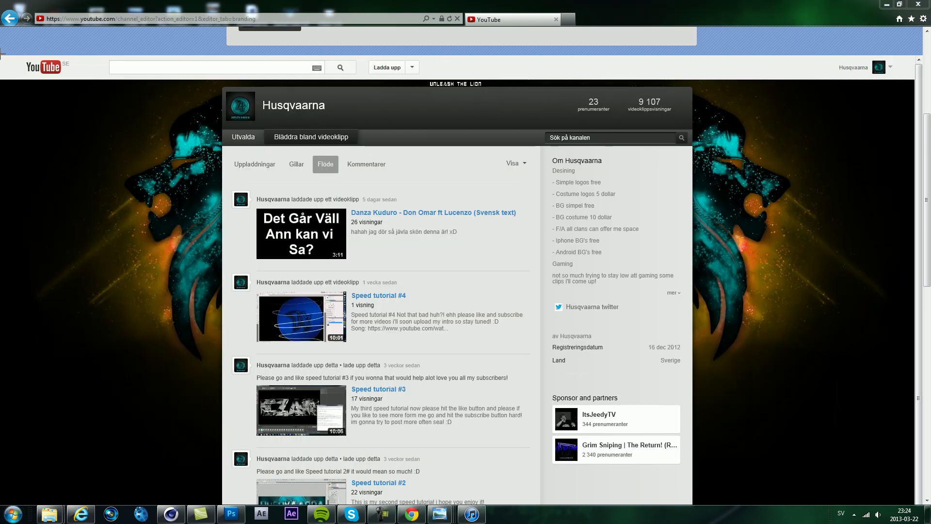
key(Escape)
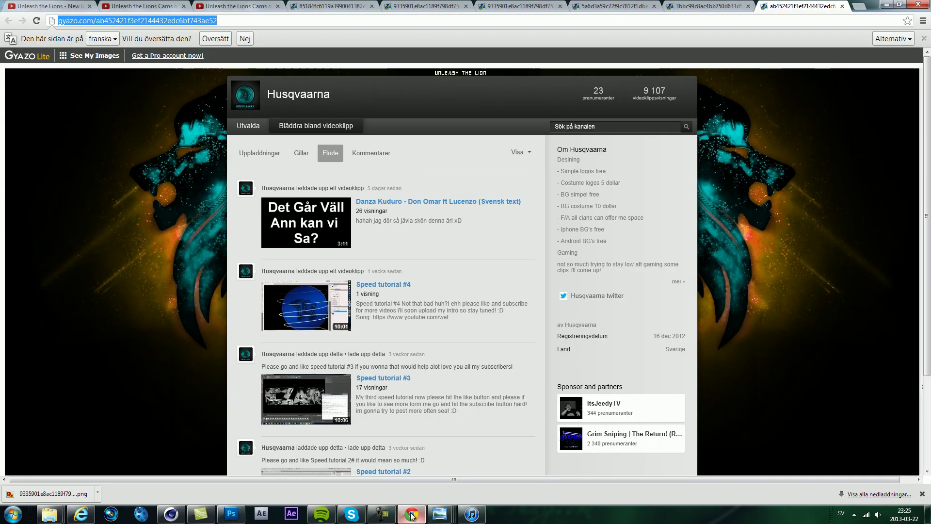
Step: In Lion Official Chat, ask if they like the new background, with the pasted screenshot link and a '<3'
click(351, 514)
click(36, 175)
click(477, 470)
text(il)
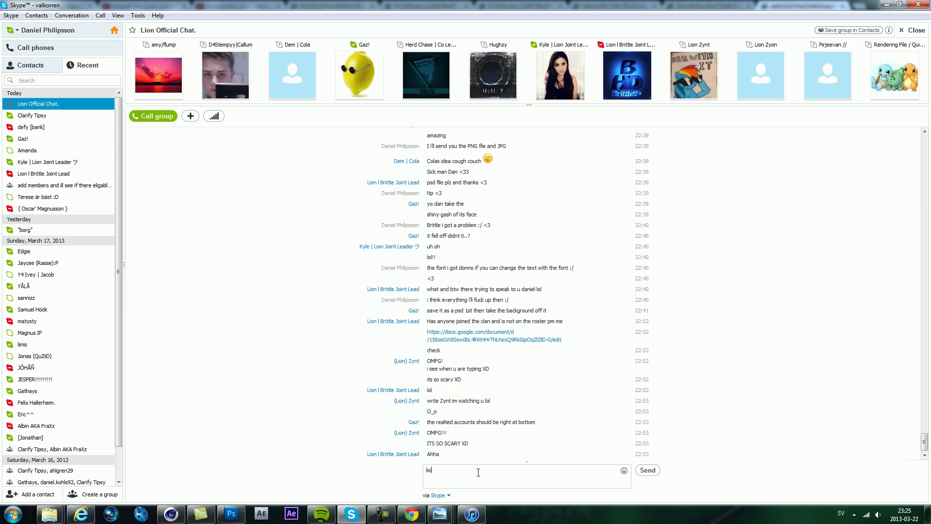
text(on you like your new bg? ;))
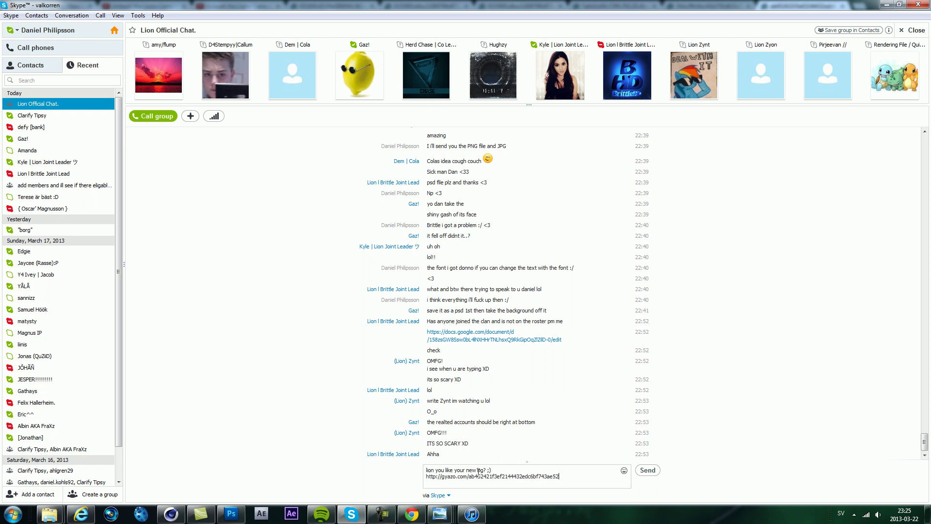
key(Return)
text(<3)
key(Return)
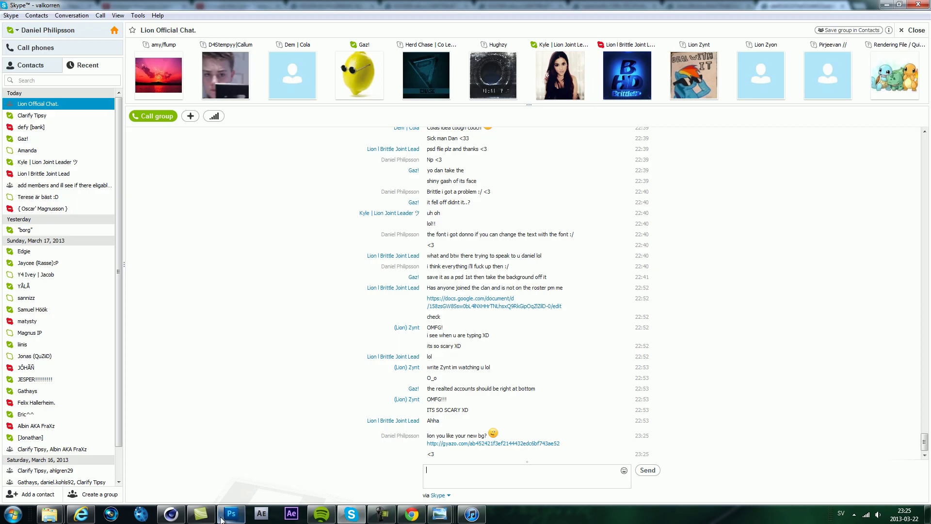
Step: Check the new lion background on the YouTube channel page
click(81, 514)
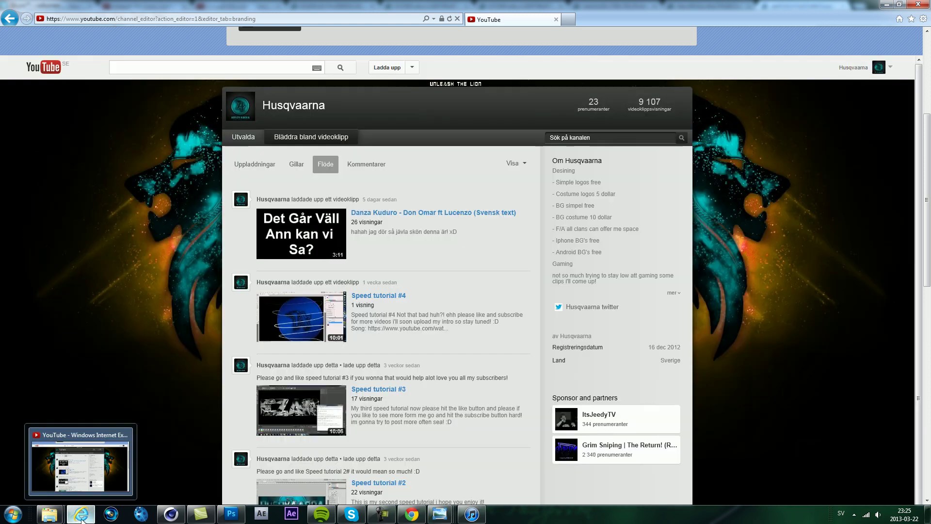
click(94, 517)
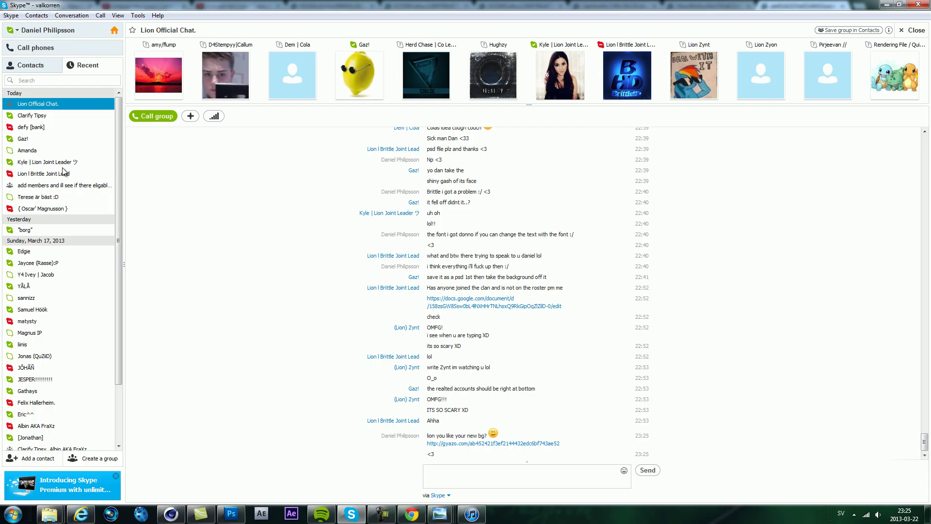
click(173, 456)
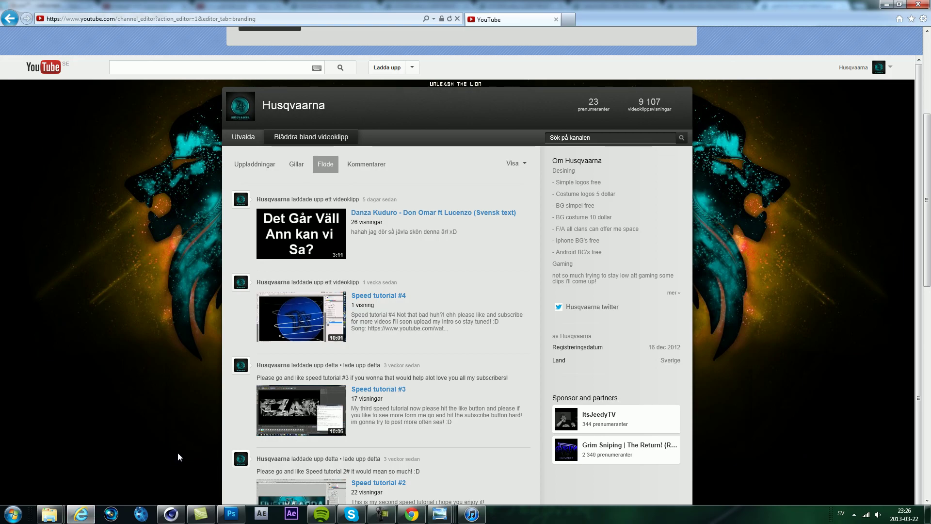
scroll(178, 453, down, 5)
scroll(178, 453, up, 7)
Step: Send the replies ') <3' and ':)' to the group chat, then return to Photoshop
click(351, 514)
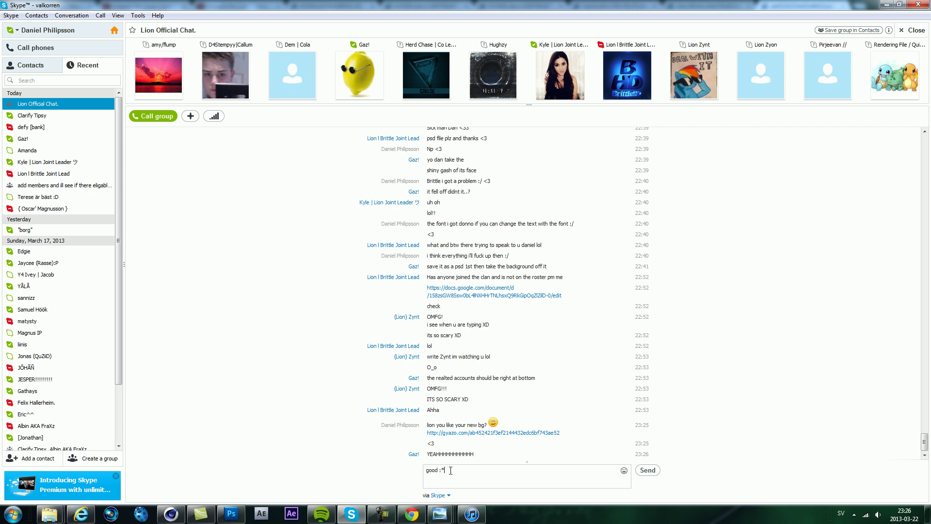
text() <3)
key(Return)
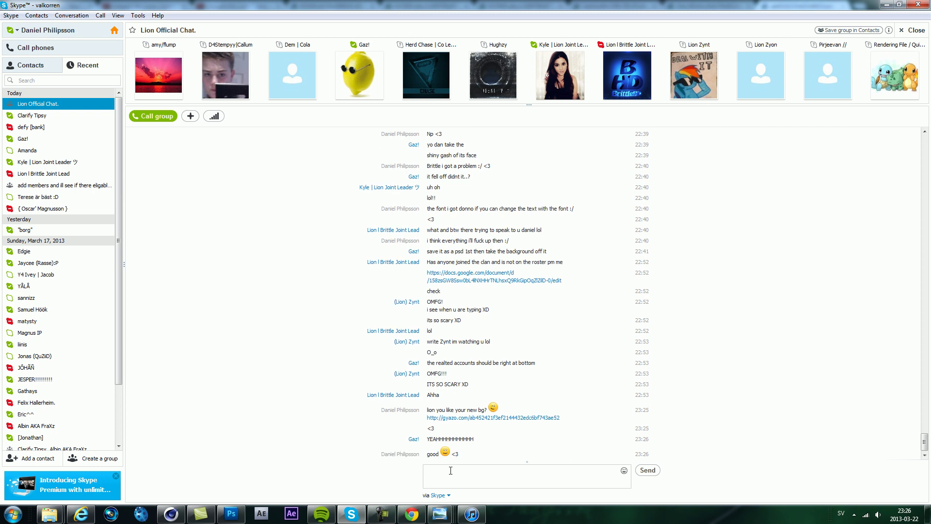
text(do never under)
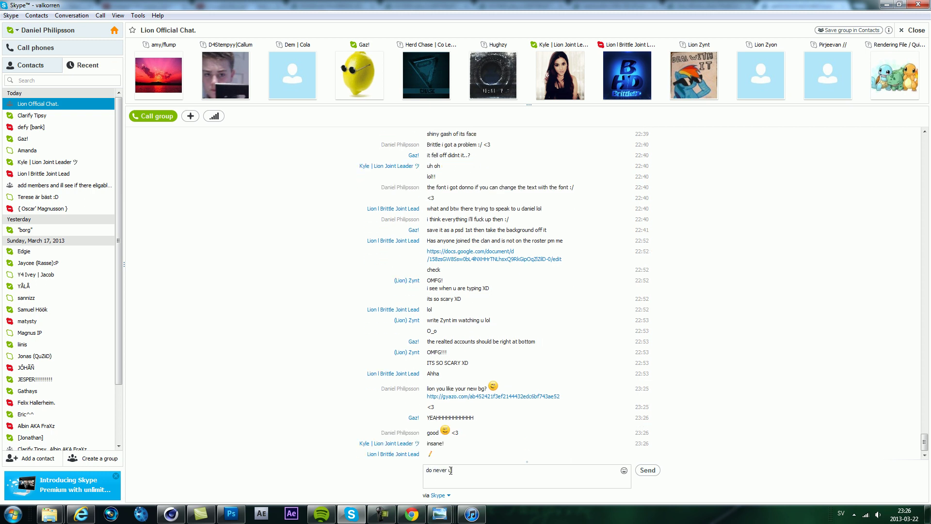
key(BackSpace)
key(BackSpace)
key(BackSpace)
key(BackSpace)
key(BackSpace)
key(BackSpace)
key(BackSpace)
key(BackSpace)
key(BackSpace)
text(:))
key(Return)
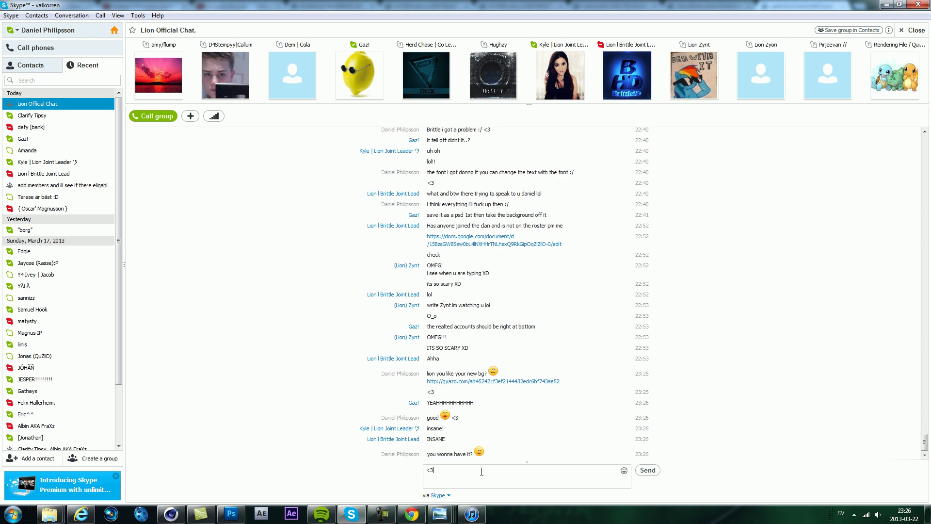
click(231, 514)
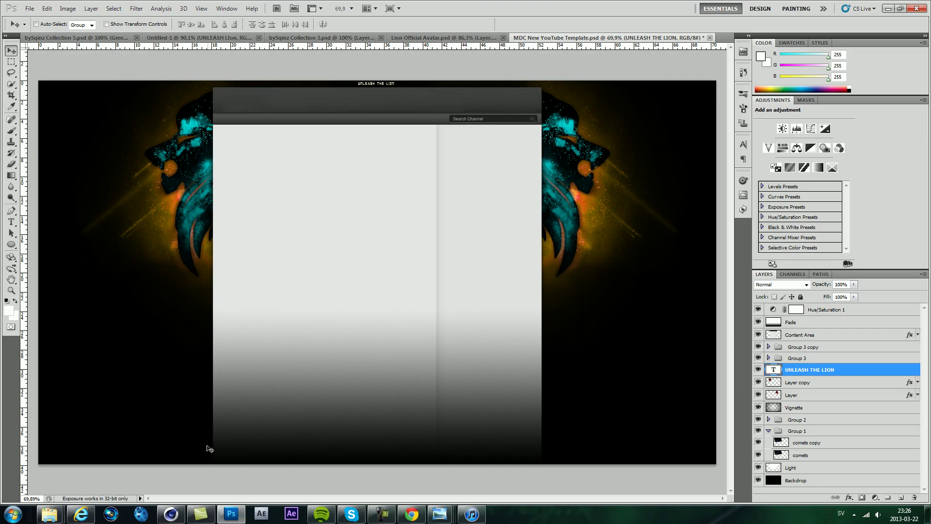
Step: Glance at the YouTube editor and the group chat before returning to the Photoshop template
click(91, 516)
scroll(928, 350, down, 15)
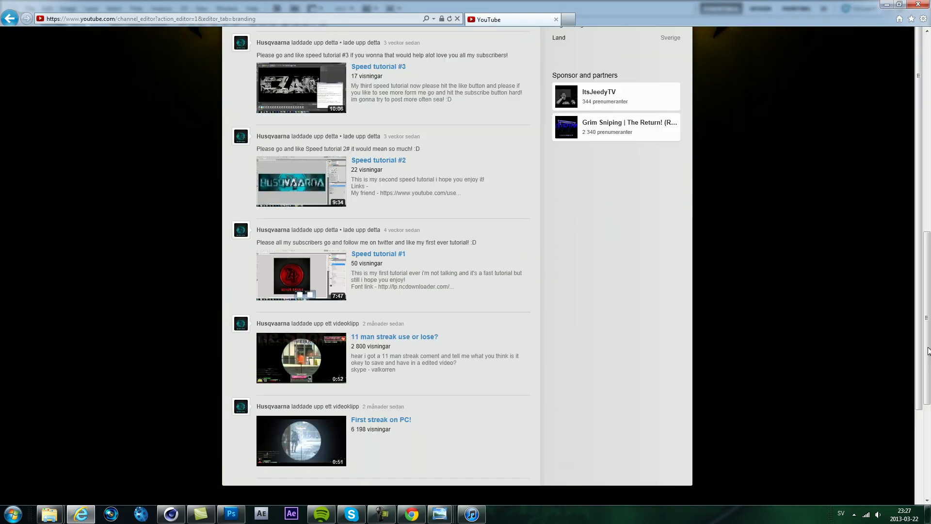
click(351, 513)
click(230, 514)
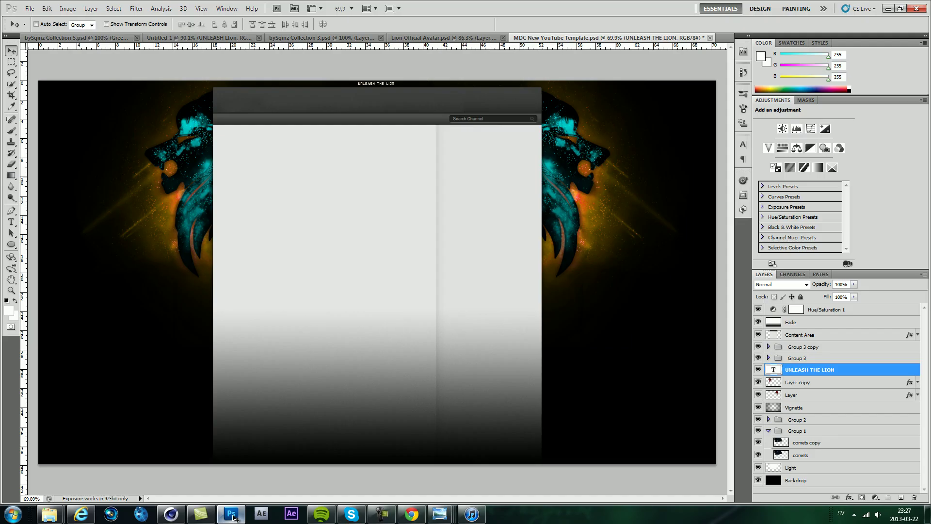
Step: Start a Save As of the template into the desktop (Skrivbord) folder with the format list open
click(30, 9)
click(48, 151)
click(331, 93)
click(449, 210)
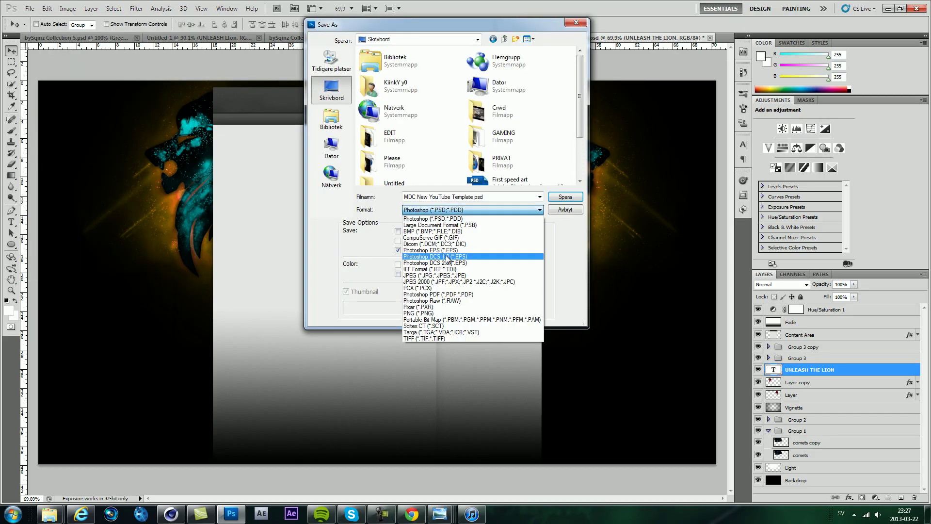